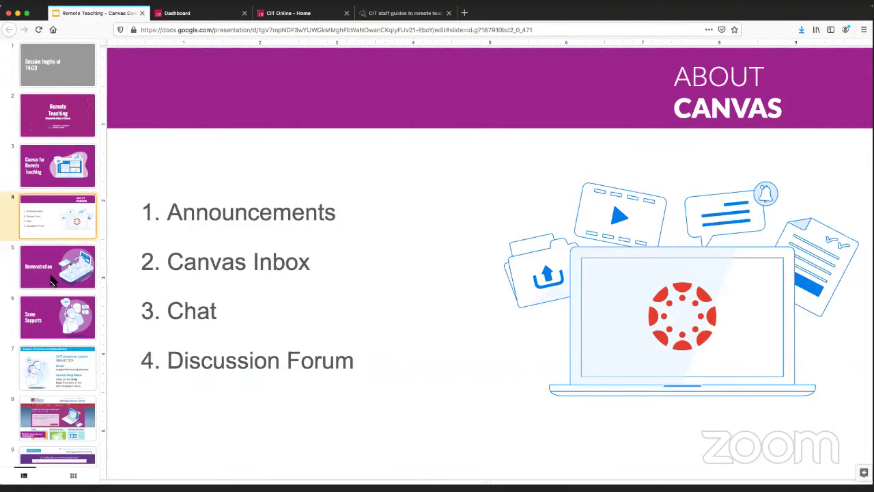
Show the Demonstration slide, switch to the Canvas dashboard and open the TEL_NewMedia_20_21 module.
{"action": "left_click", "coordinate": [79, 263]}
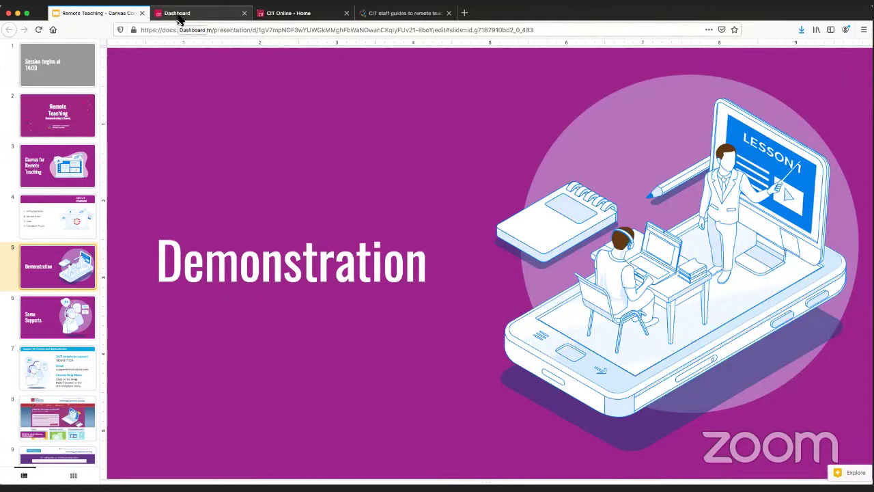
{"action": "left_click", "coordinate": [178, 19]}
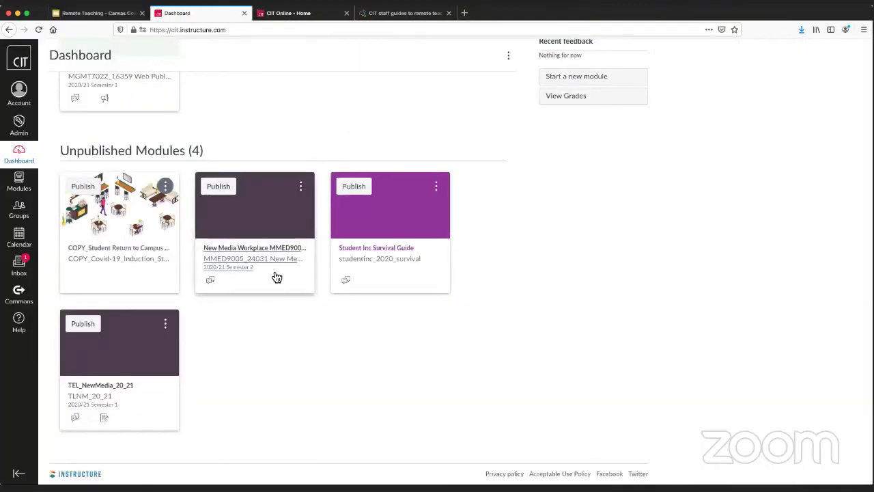
{"action": "left_click", "coordinate": [99, 395]}
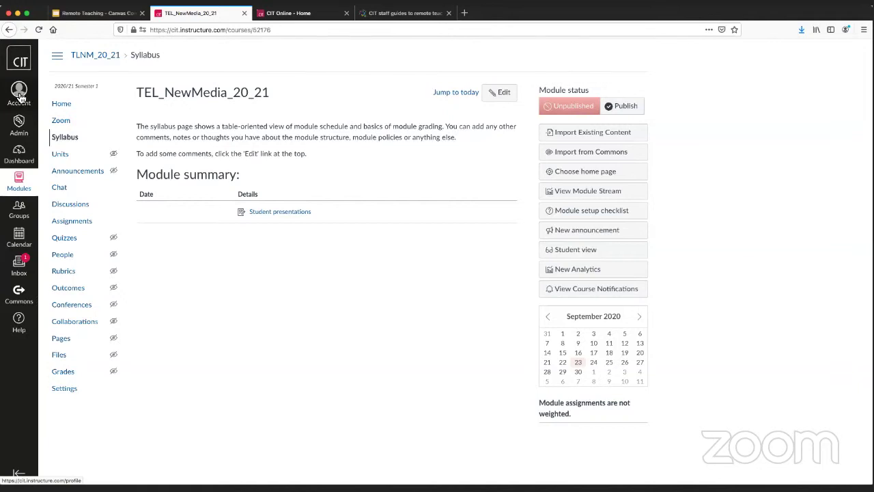
Open the account's notification preferences and look through the email and push notification settings.
{"action": "left_click", "coordinate": [20, 97]}
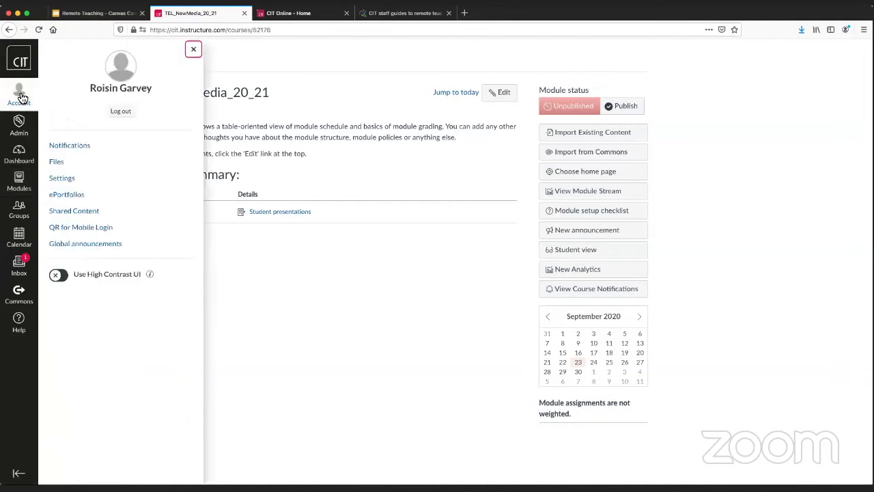
{"action": "left_click", "coordinate": [71, 146]}
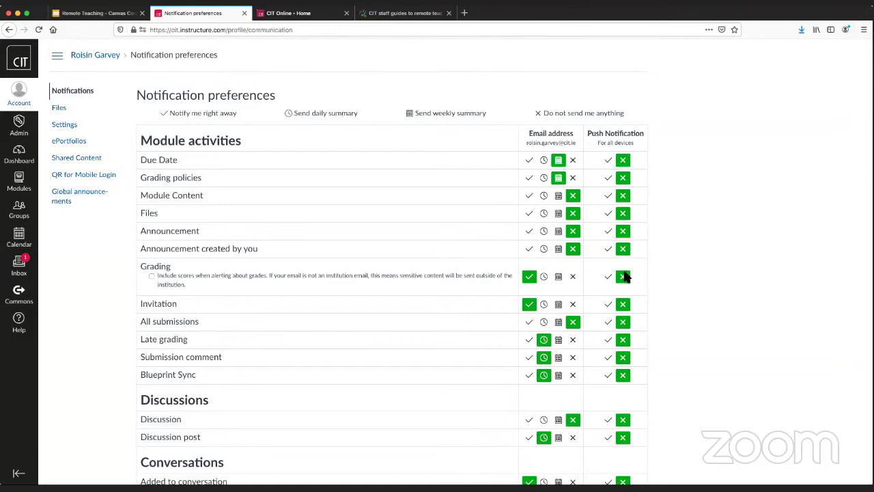
{"action": "scroll", "coordinate": [624, 275], "scroll_direction": "down", "scroll_amount": 4}
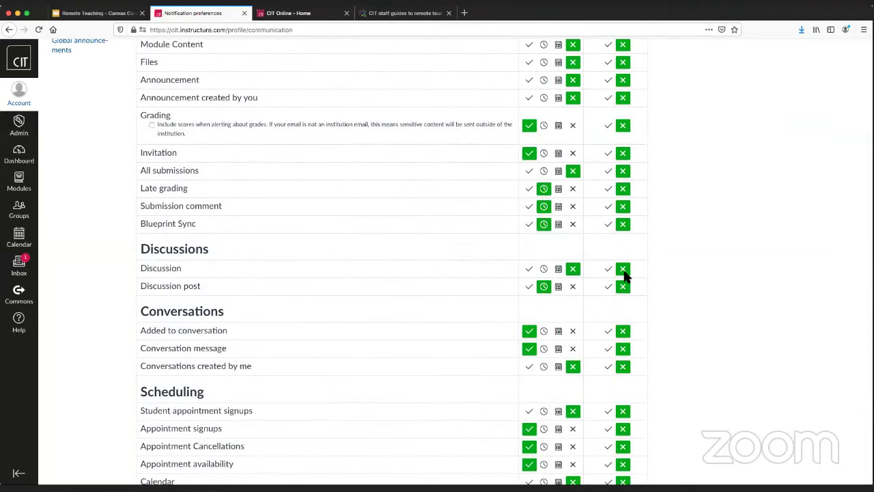
{"action": "scroll", "coordinate": [612, 237], "scroll_direction": "up", "scroll_amount": 3}
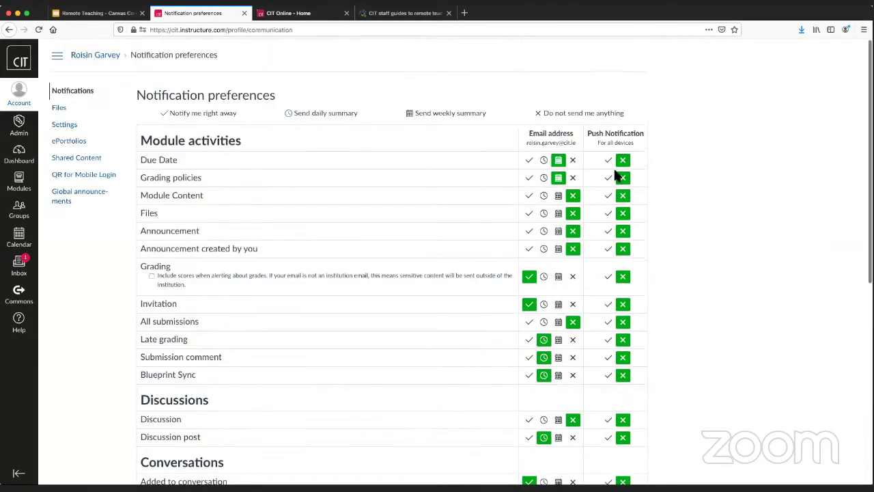
{"action": "scroll", "coordinate": [621, 307], "scroll_direction": "down", "scroll_amount": 5}
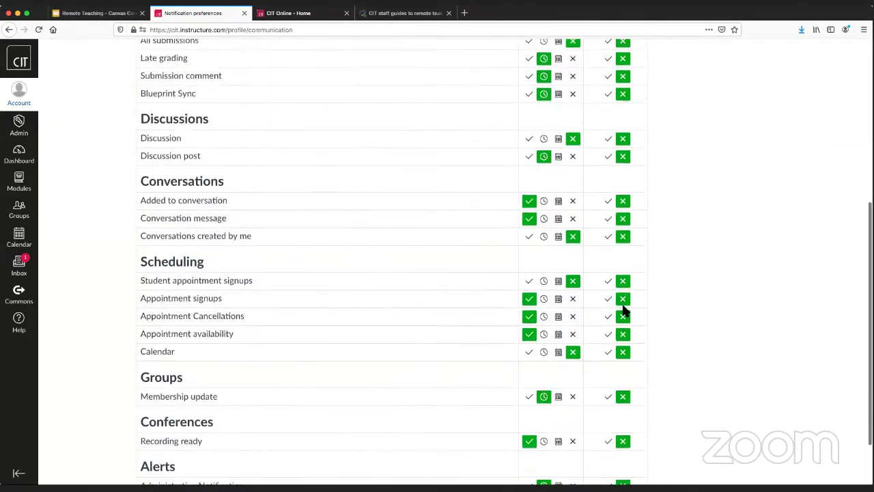
{"action": "scroll", "coordinate": [621, 302], "scroll_direction": "up", "scroll_amount": 6}
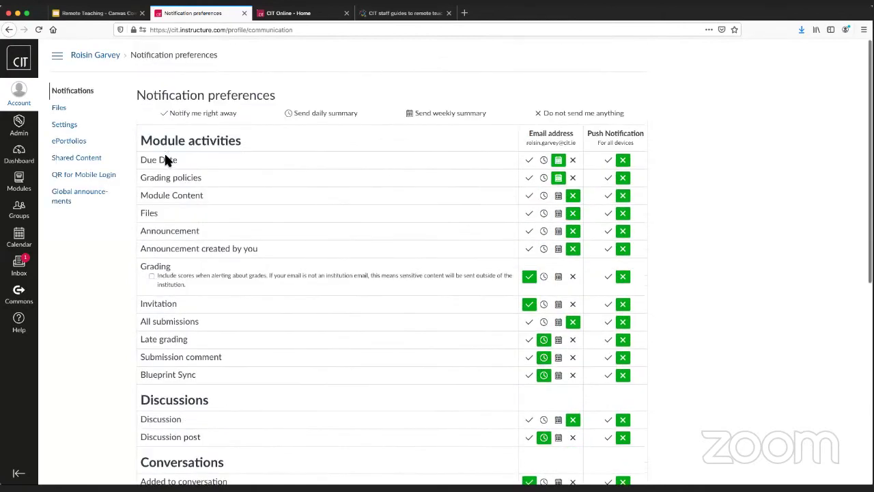
{"action": "scroll", "coordinate": [194, 196], "scroll_direction": "down", "scroll_amount": 5}
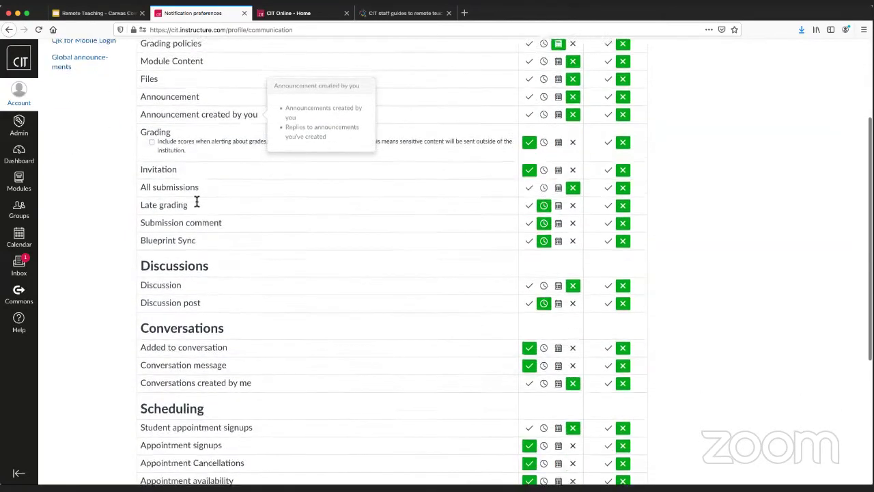
Examine the Conversations and Announcement notification settings and the remaining preference categories.
{"action": "scroll", "coordinate": [195, 201], "scroll_direction": "down", "scroll_amount": 4}
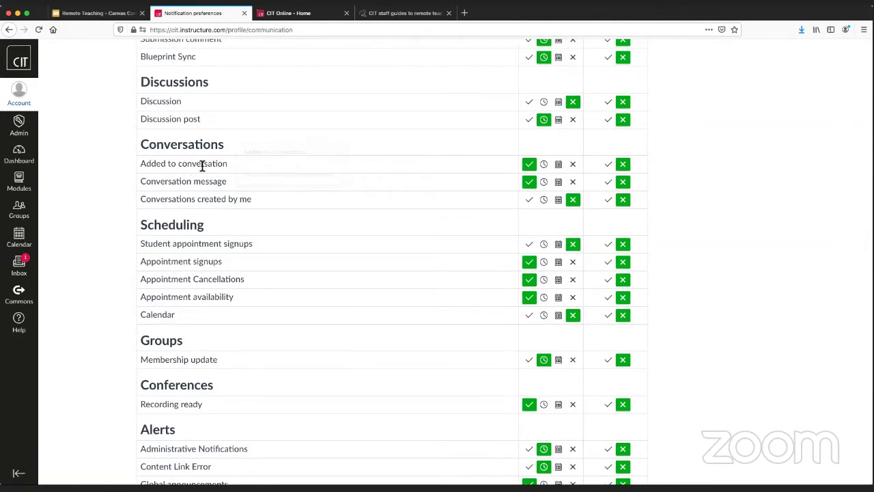
{"action": "double_click", "coordinate": [193, 146]}
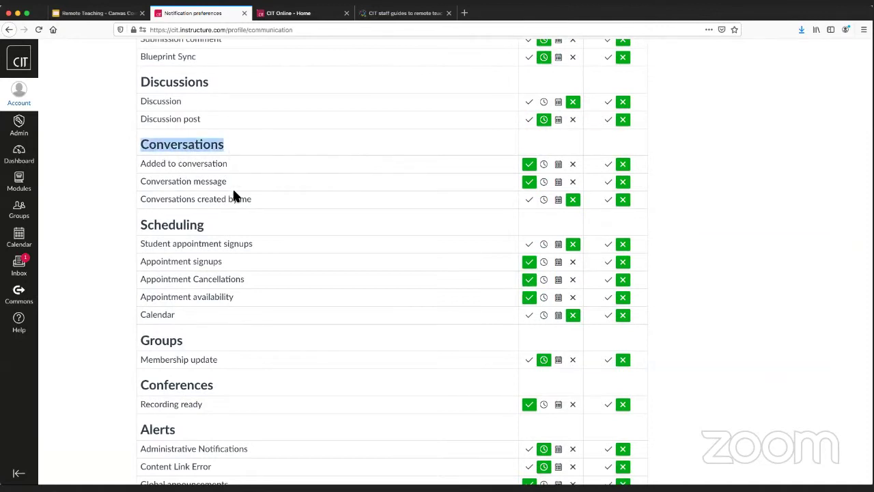
{"action": "scroll", "coordinate": [233, 196], "scroll_direction": "up", "scroll_amount": 5}
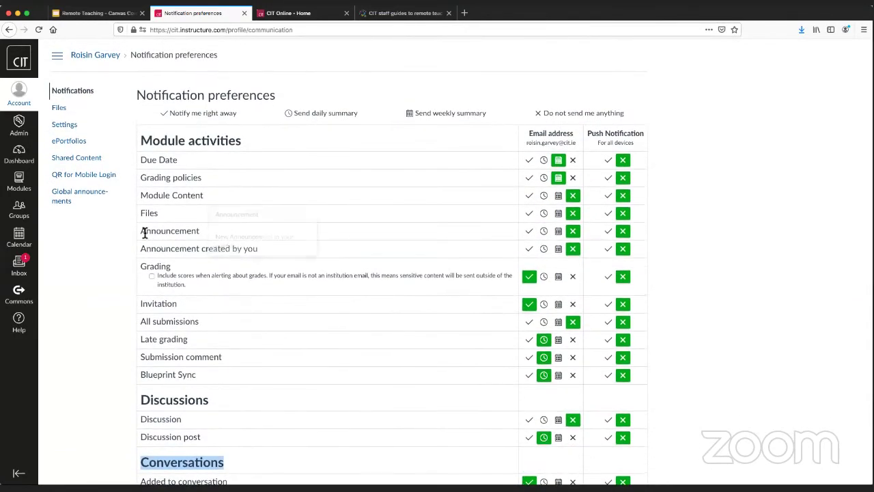
{"action": "left_click_drag", "start_coordinate": [142, 231], "coordinate": [191, 233]}
{"action": "left_click", "coordinate": [192, 231]}
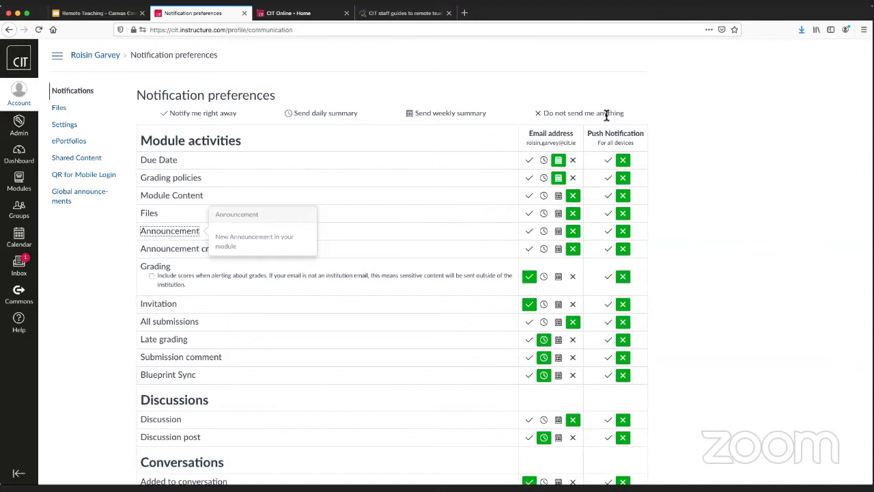
{"action": "left_click", "coordinate": [360, 249]}
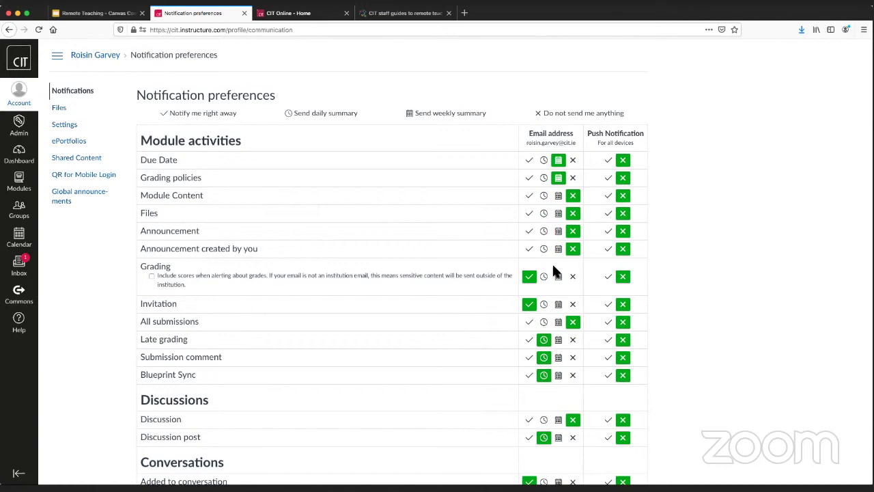
{"action": "scroll", "coordinate": [283, 254], "scroll_direction": "down", "scroll_amount": 5}
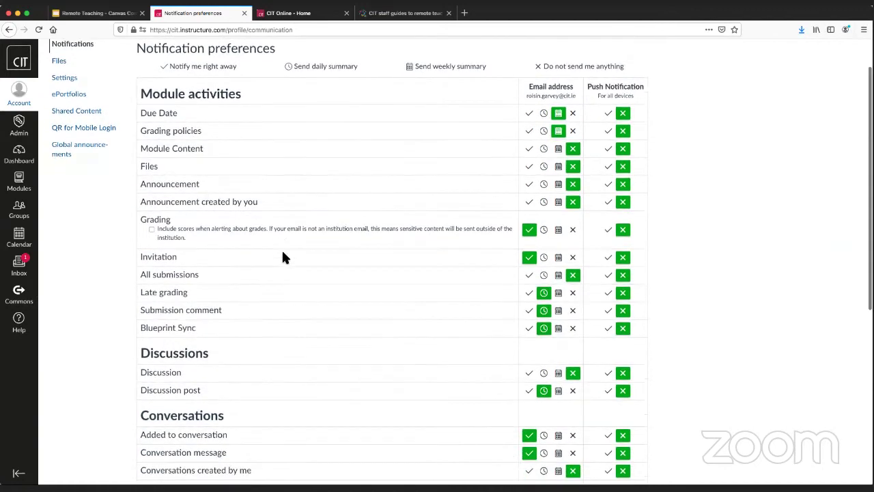
{"action": "scroll", "coordinate": [285, 257], "scroll_direction": "down", "scroll_amount": 6}
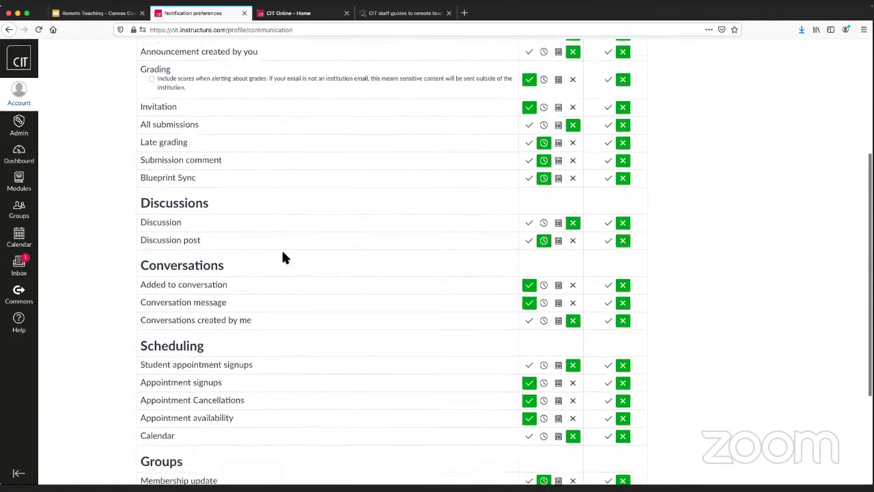
{"action": "scroll", "coordinate": [285, 257], "scroll_direction": "up", "scroll_amount": 11}
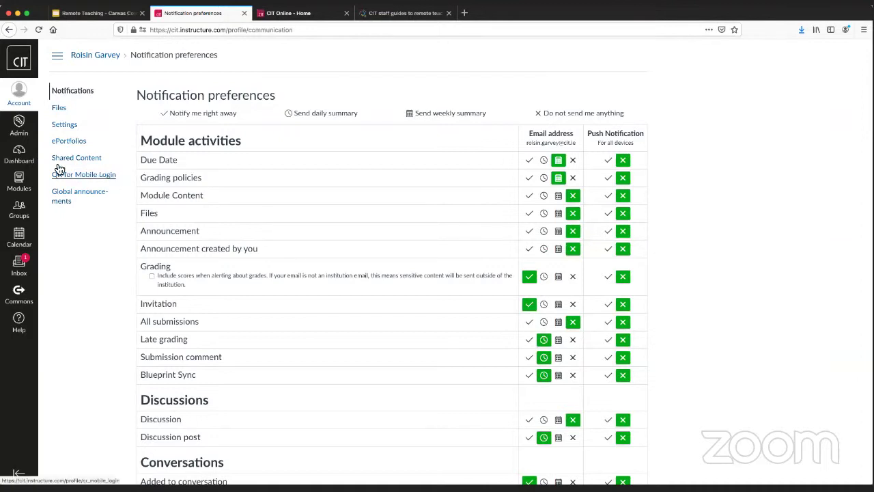
Return to the dashboard, dismiss the "Important information re Zoom Classes" announcement and publish the TEL_NewMedia_20_21 module.
{"action": "left_click", "coordinate": [18, 156]}
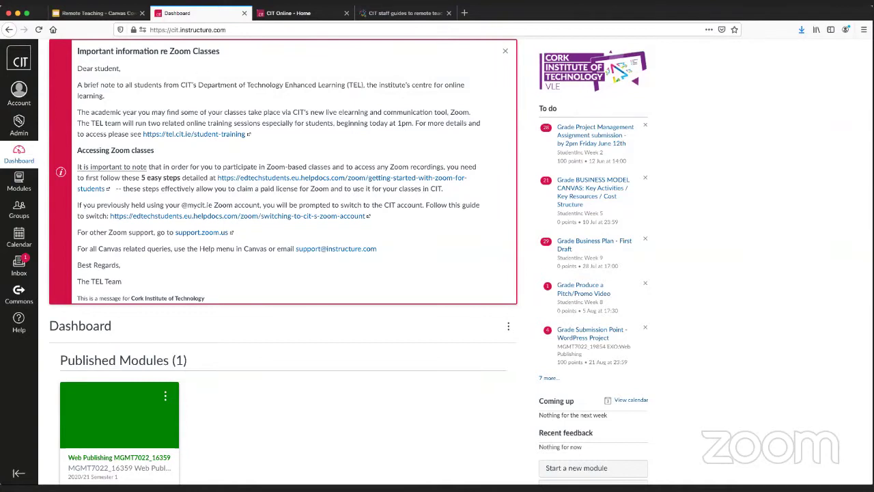
{"action": "left_click", "coordinate": [505, 52]}
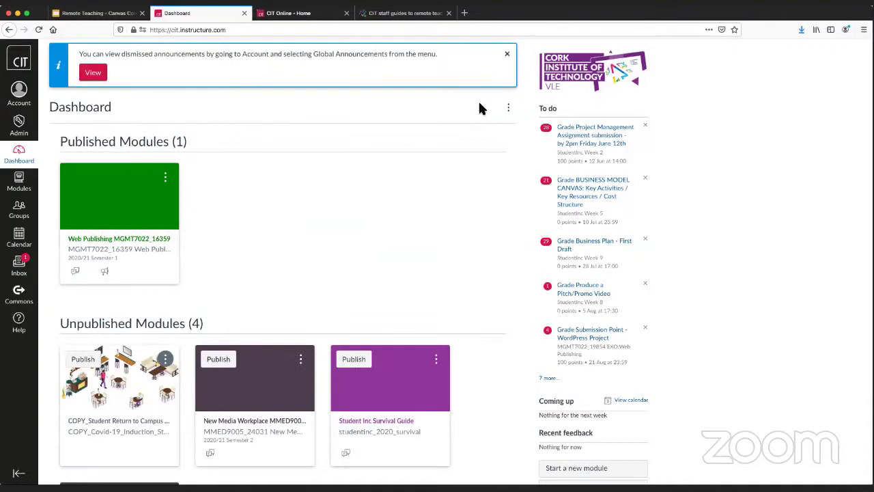
{"action": "scroll", "coordinate": [478, 109], "scroll_direction": "down", "scroll_amount": 5}
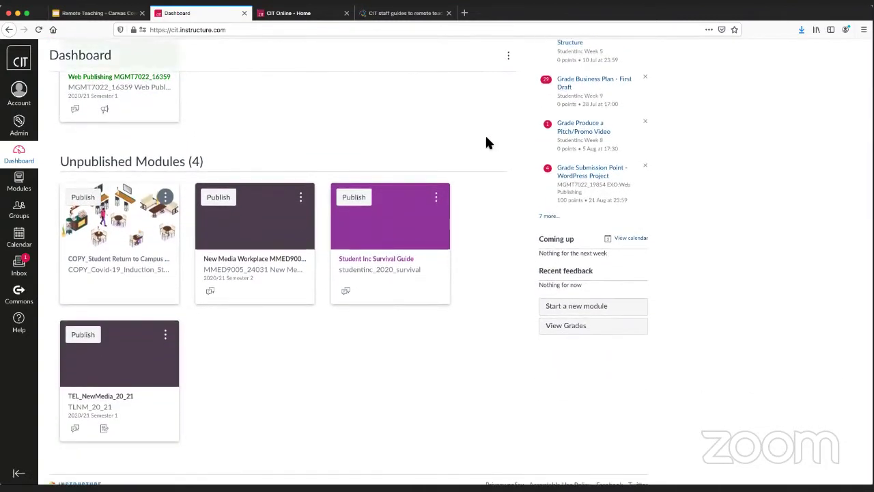
{"action": "scroll", "coordinate": [478, 109], "scroll_direction": "down", "scroll_amount": 1}
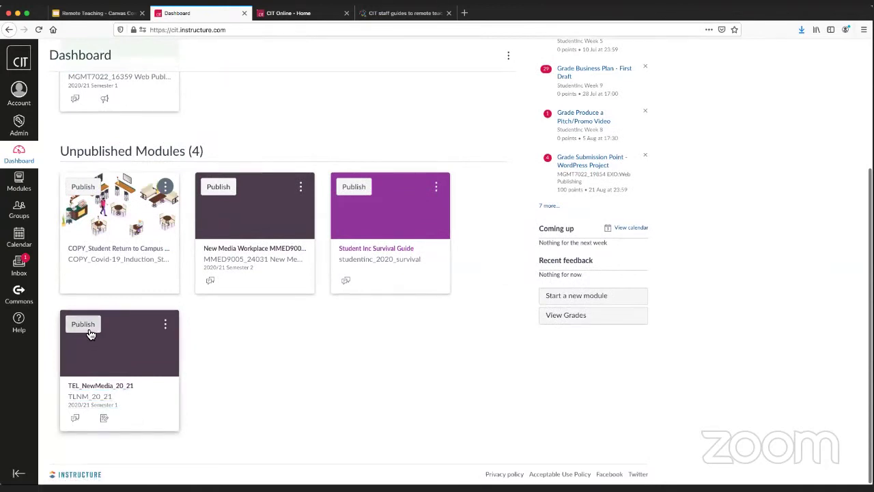
{"action": "left_click", "coordinate": [111, 396]}
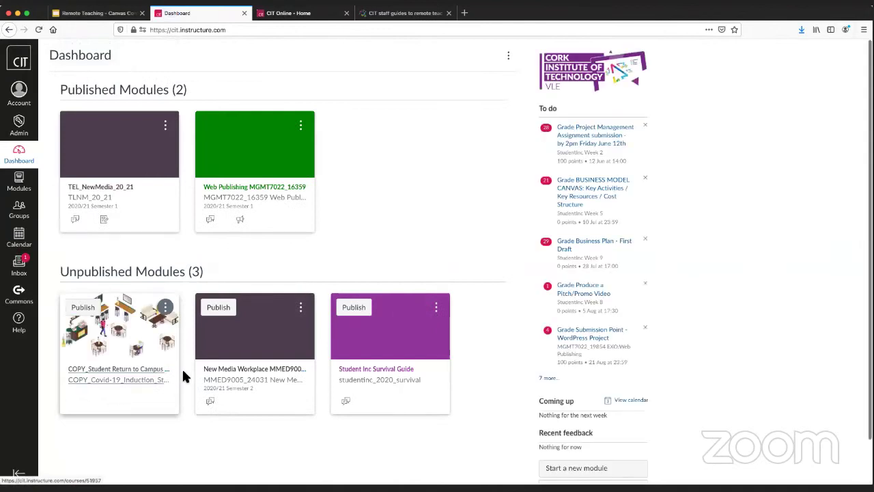
Start a new announcement in the TEL_NewMedia_20_21 module with the title "Next week's class".
{"action": "left_click", "coordinate": [101, 188]}
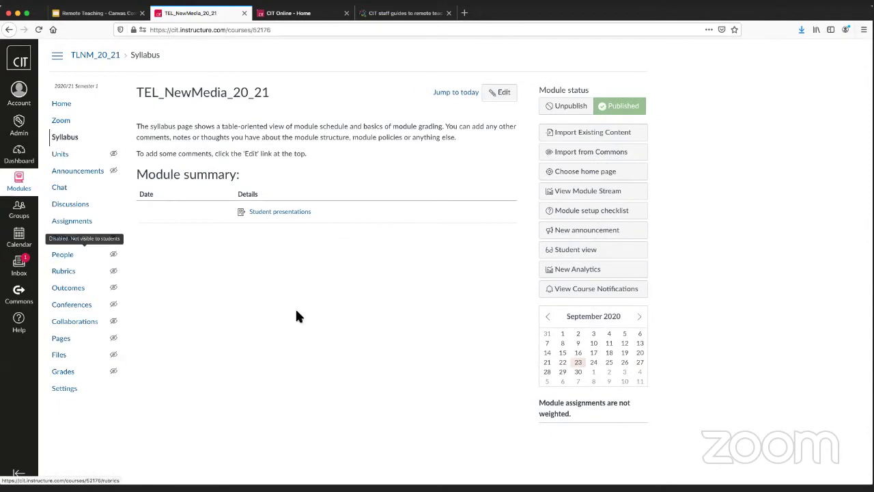
{"action": "left_click", "coordinate": [88, 176]}
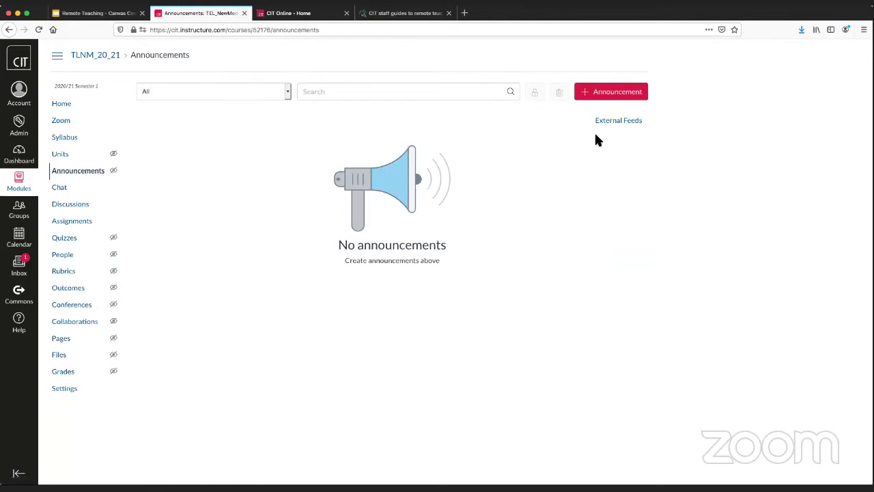
{"action": "left_click", "coordinate": [598, 98]}
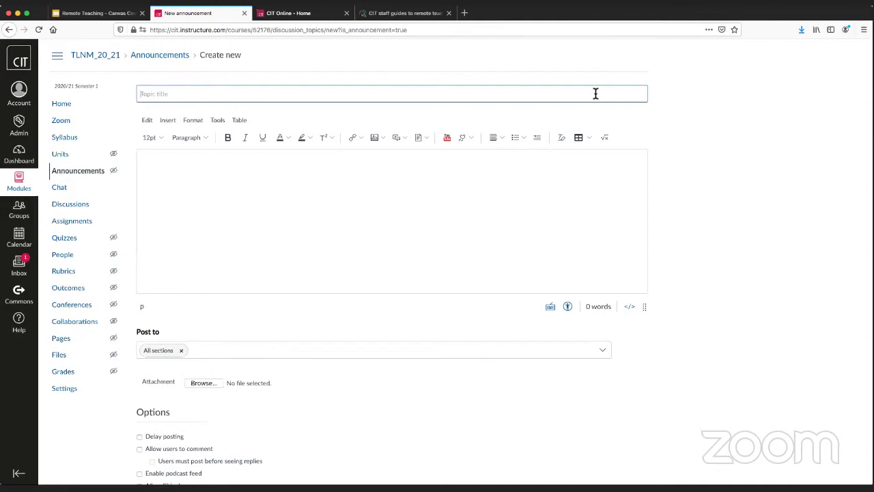
{"action": "left_click", "coordinate": [243, 95]}
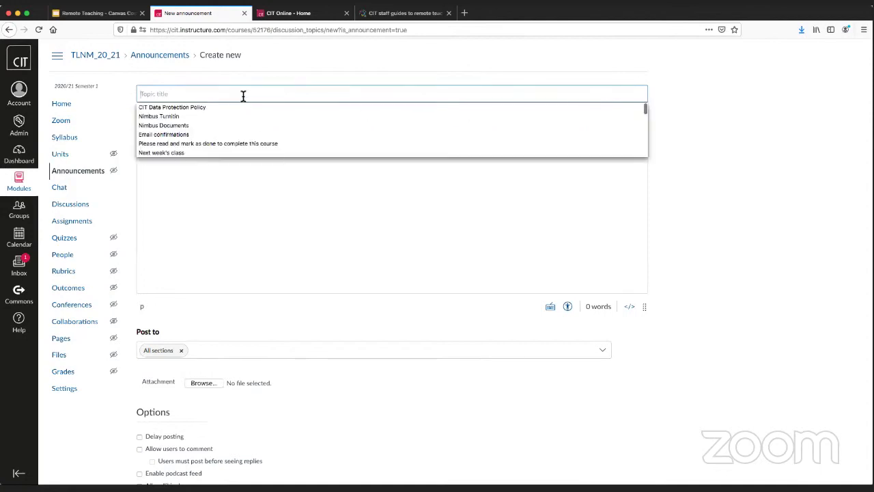
{"action": "type", "text": "Ne"}
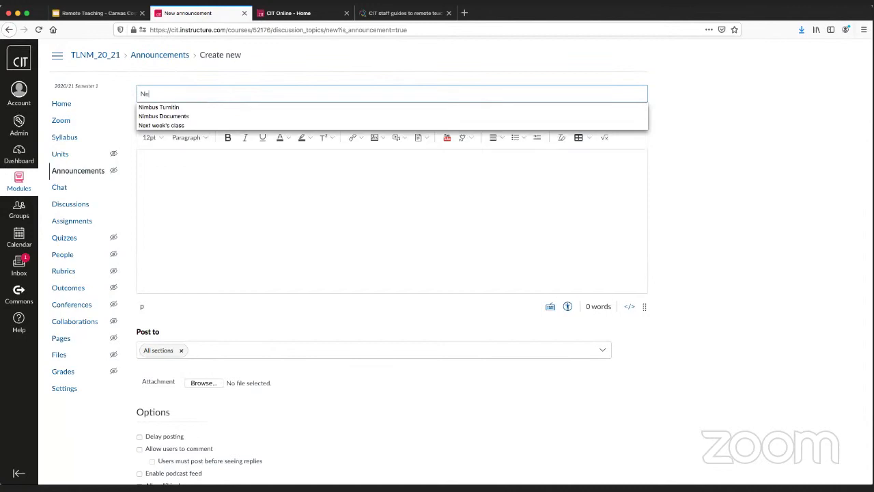
{"action": "type", "text": "xt week's "}
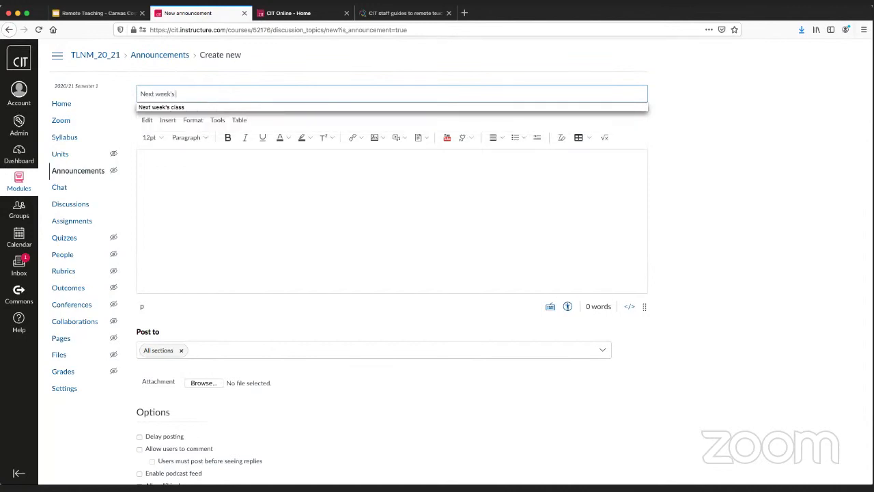
{"action": "type", "text": "class"}
Enter the announcement body "Please note, next week's class has been cancelled." with "Please view material under week one in units." as a second paragraph.
{"action": "left_click", "coordinate": [182, 156]}
{"action": "type", "text": "Please "}
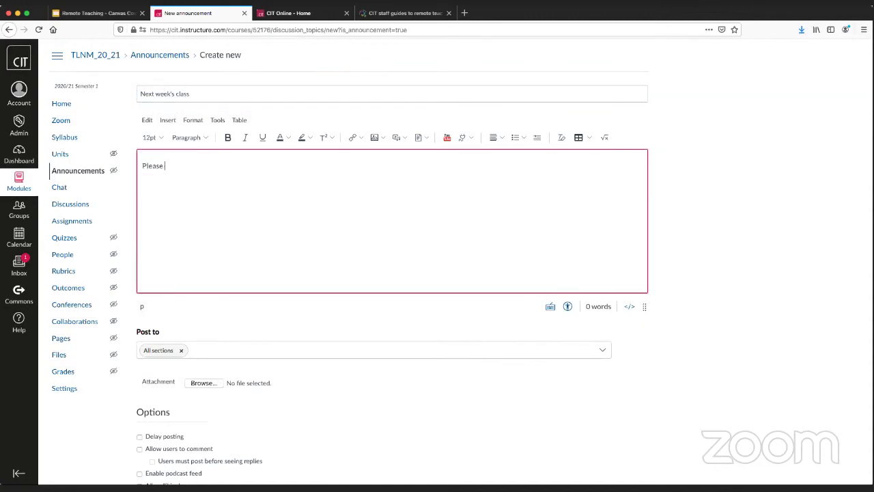
{"action": "type", "text": "note, next week"}
{"action": "type", "text": "ass has been cancel"}
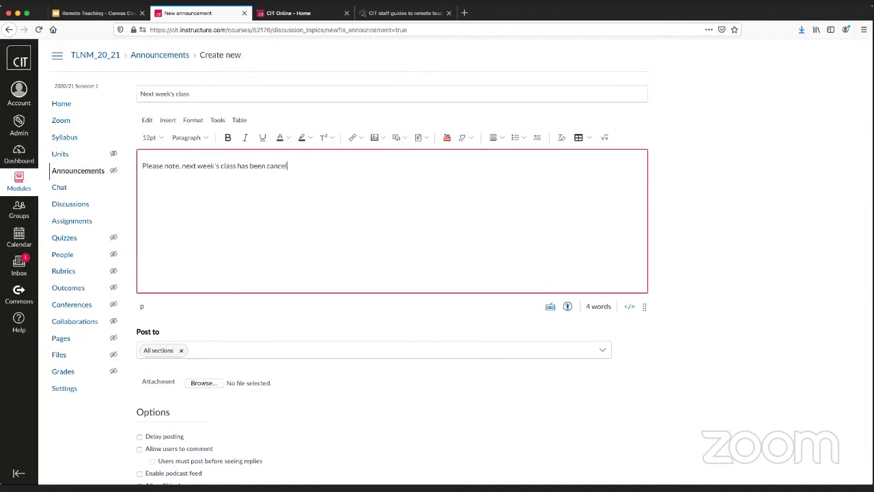
{"action": "type", "text": "led. Please view matier"}
{"action": "type", "text": "al"}
{"action": "key", "text": "BackSpace"}
{"action": "key", "text": "BackSpace"}
{"action": "key", "text": "BackSpace"}
{"action": "key", "text": "BackSpace"}
{"action": "key", "text": "BackSpace"}
{"action": "type", "text": "erial "}
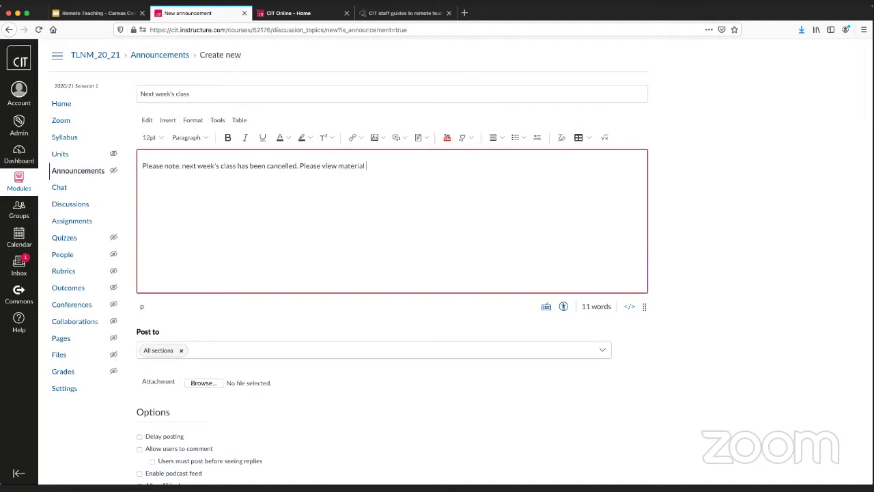
{"action": "type", "text": "under week one in units."}
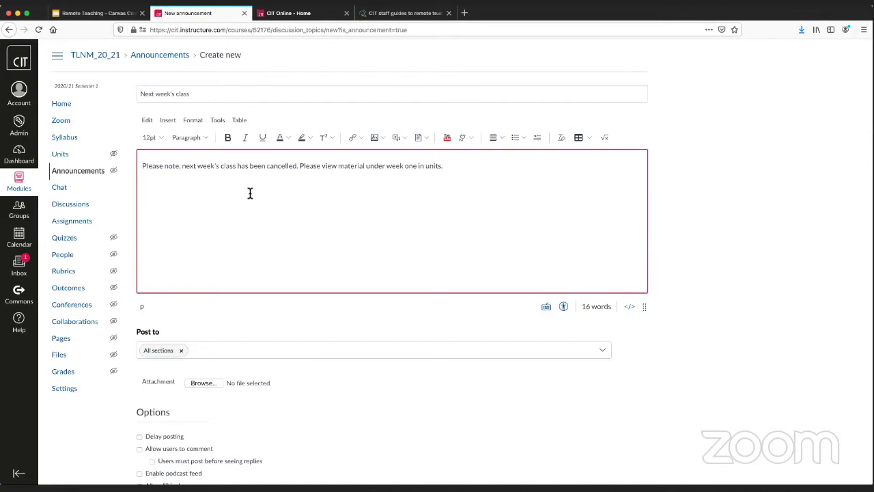
{"action": "left_click", "coordinate": [301, 167]}
{"action": "key", "text": "Return"}
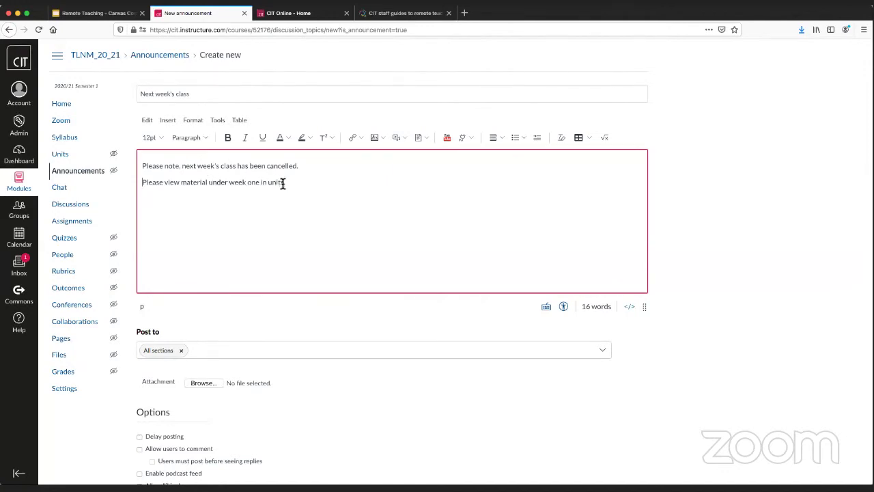
Link the word "units." in the announcement's second paragraph to the Student presentations assignment.
{"action": "left_click_drag", "start_coordinate": [285, 182], "coordinate": [266, 185]}
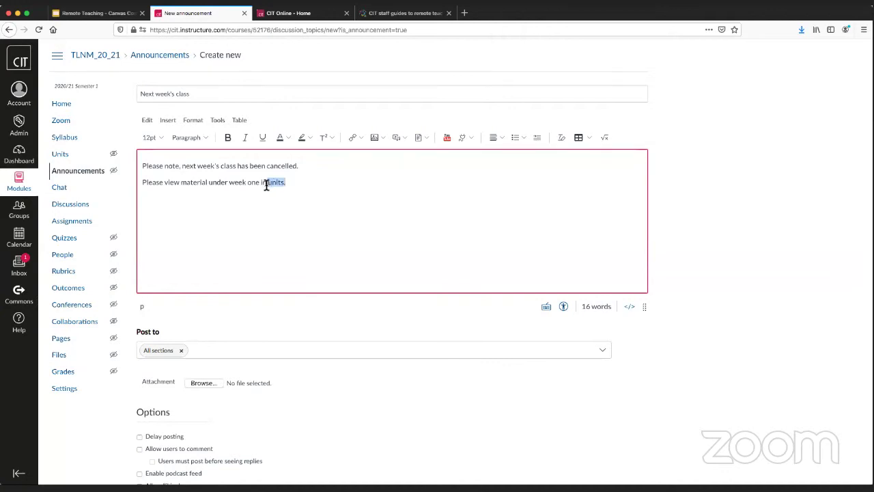
{"action": "left_click", "coordinate": [357, 137]}
{"action": "left_click", "coordinate": [370, 169]}
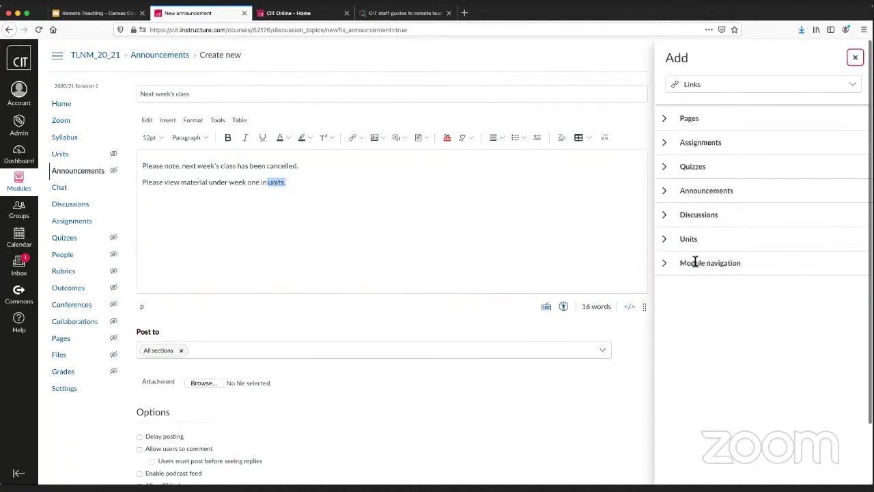
{"action": "scroll", "coordinate": [686, 186], "scroll_direction": "down", "scroll_amount": 1}
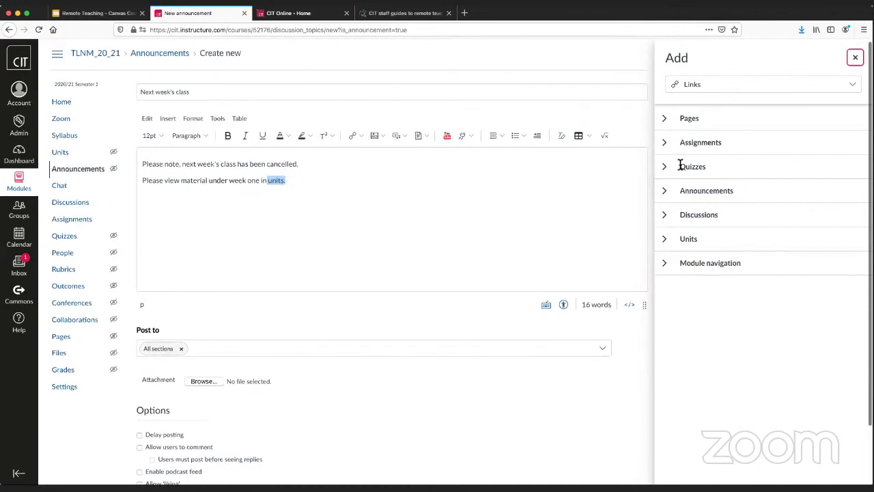
{"action": "left_click", "coordinate": [674, 142]}
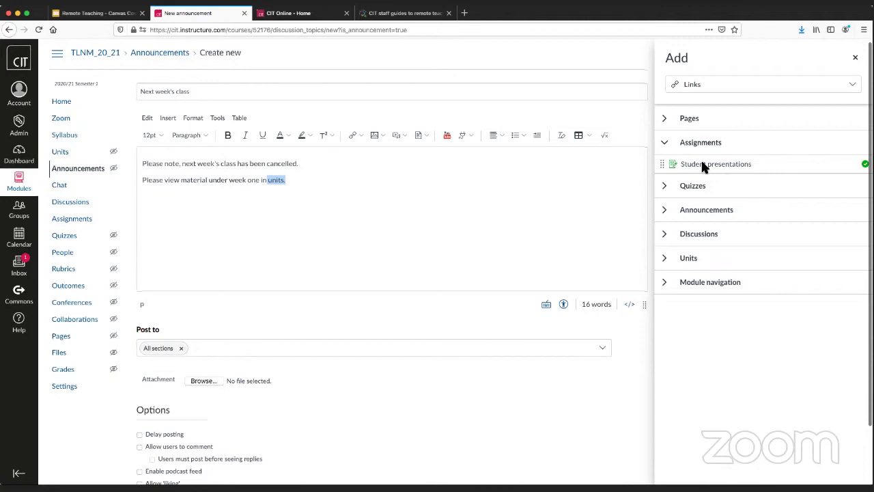
{"action": "scroll", "coordinate": [705, 166], "scroll_direction": "down", "scroll_amount": 1}
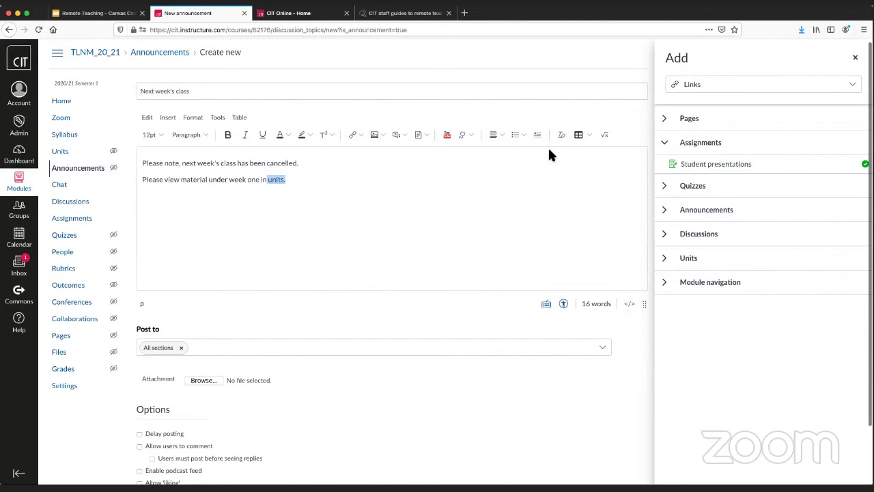
{"action": "left_click", "coordinate": [694, 162]}
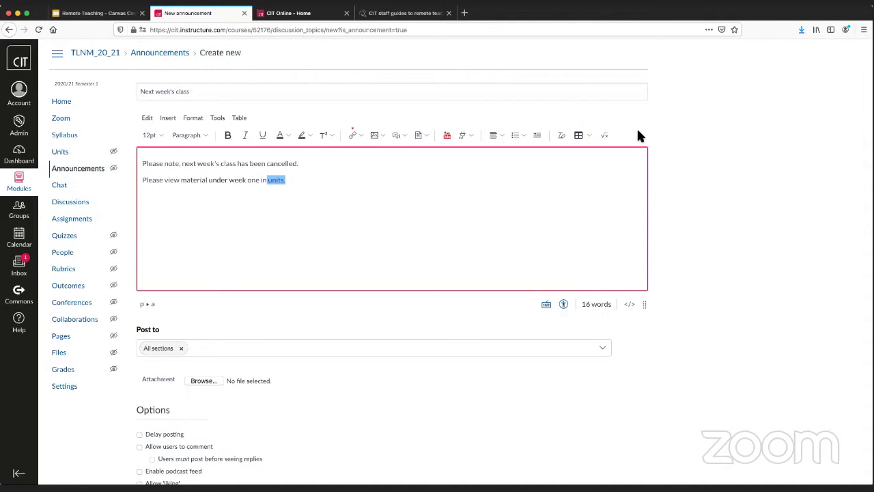
Review the attachment and posting options of the announcement and save it for all sections.
{"action": "scroll", "coordinate": [422, 301], "scroll_direction": "down", "scroll_amount": 1}
{"action": "scroll", "coordinate": [422, 301], "scroll_direction": "down", "scroll_amount": 3}
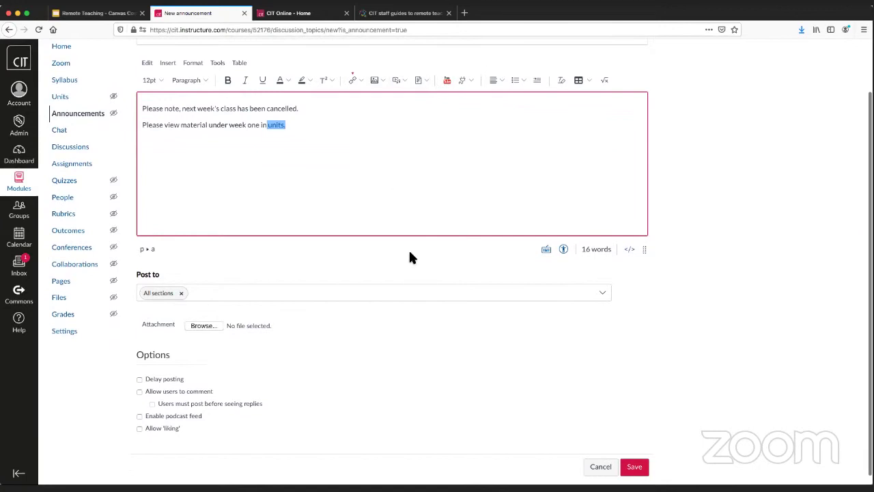
{"action": "scroll", "coordinate": [409, 248], "scroll_direction": "down", "scroll_amount": 1}
{"action": "scroll", "coordinate": [232, 326], "scroll_direction": "up", "scroll_amount": 1}
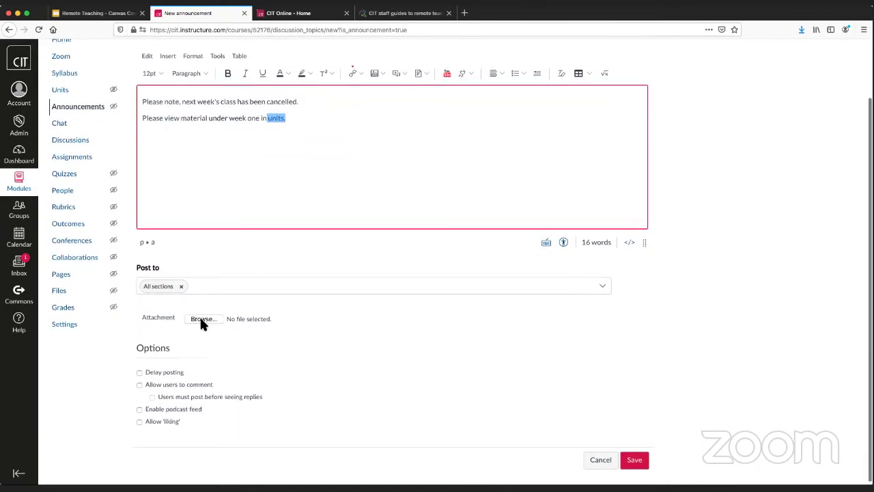
{"action": "scroll", "coordinate": [208, 326], "scroll_direction": "down", "scroll_amount": 1}
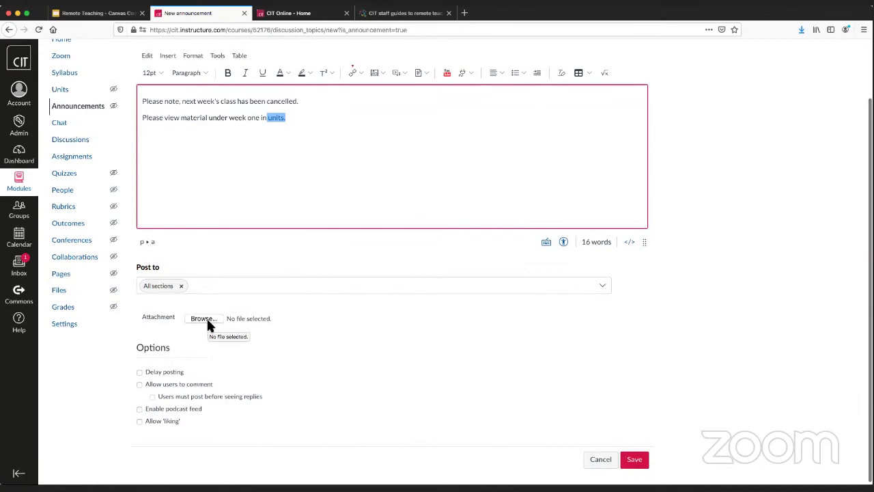
{"action": "scroll", "coordinate": [208, 323], "scroll_direction": "up", "scroll_amount": 1}
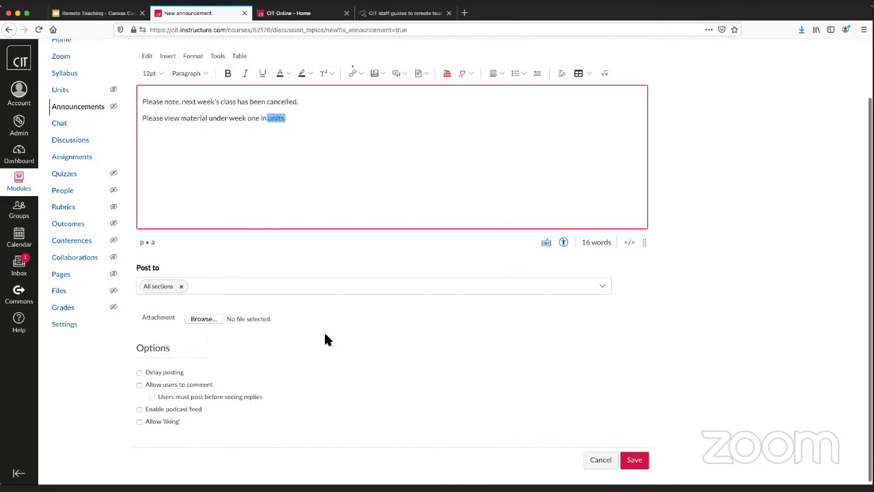
{"action": "scroll", "coordinate": [311, 332], "scroll_direction": "down", "scroll_amount": 1}
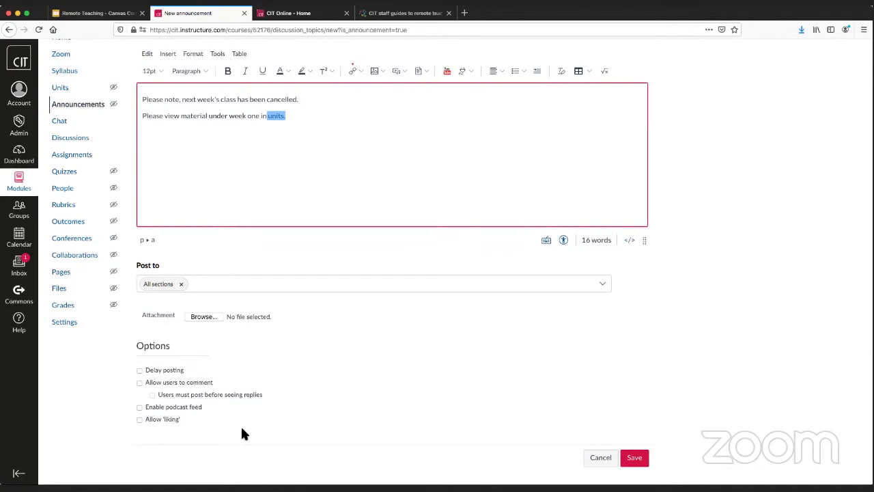
{"action": "scroll", "coordinate": [273, 426], "scroll_direction": "up", "scroll_amount": 1}
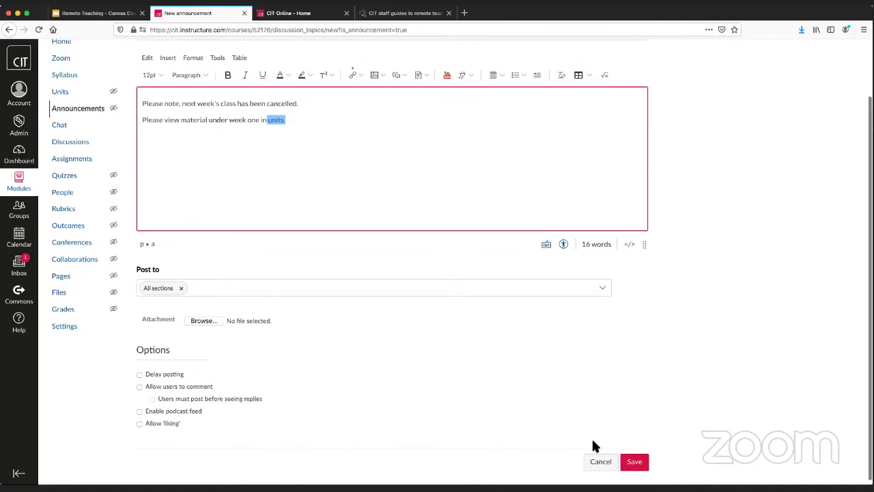
{"action": "left_click", "coordinate": [635, 462]}
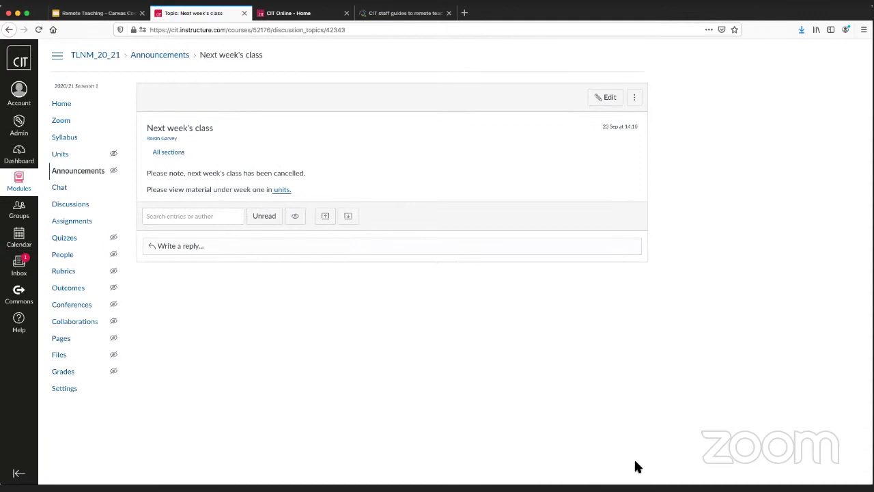
Reopen the saved announcement for editing, check which sections it can be posted to and return to it.
{"action": "mouse_move", "coordinate": [179, 159]}
{"action": "left_click", "coordinate": [608, 97]}
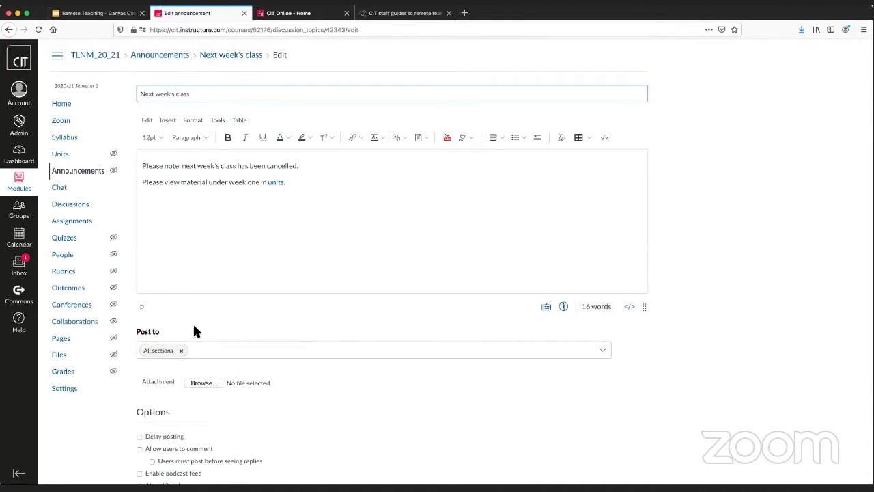
{"action": "left_click", "coordinate": [400, 353]}
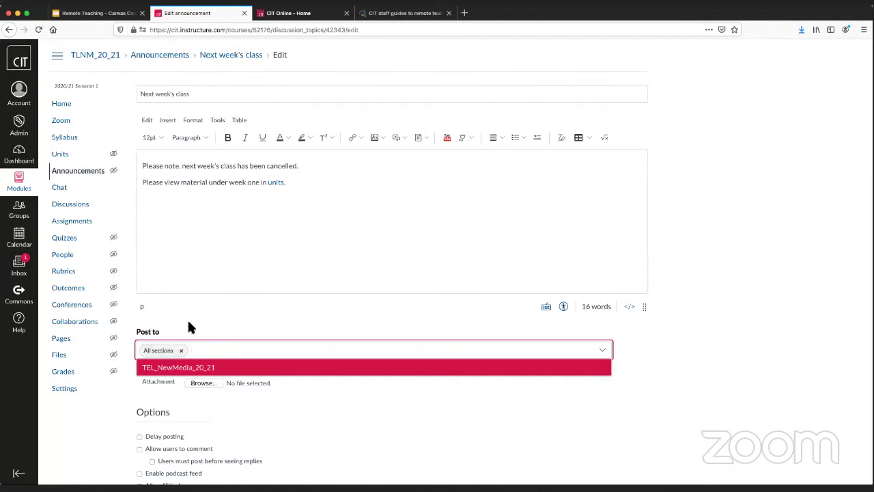
{"action": "left_click", "coordinate": [315, 444]}
{"action": "scroll", "coordinate": [308, 427], "scroll_direction": "down", "scroll_amount": 3}
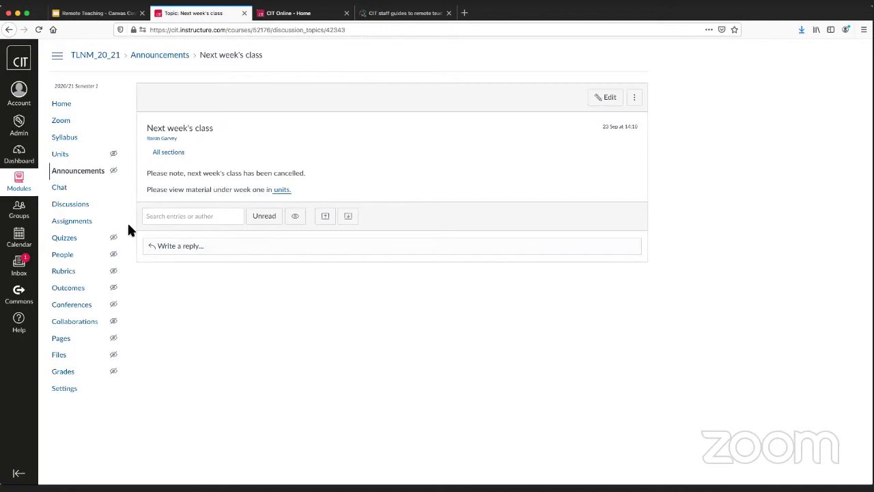
View the homepage of the Lab A group from the Labs group set and return to the TLNM_20_21 announcements list.
{"action": "left_click", "coordinate": [68, 259]}
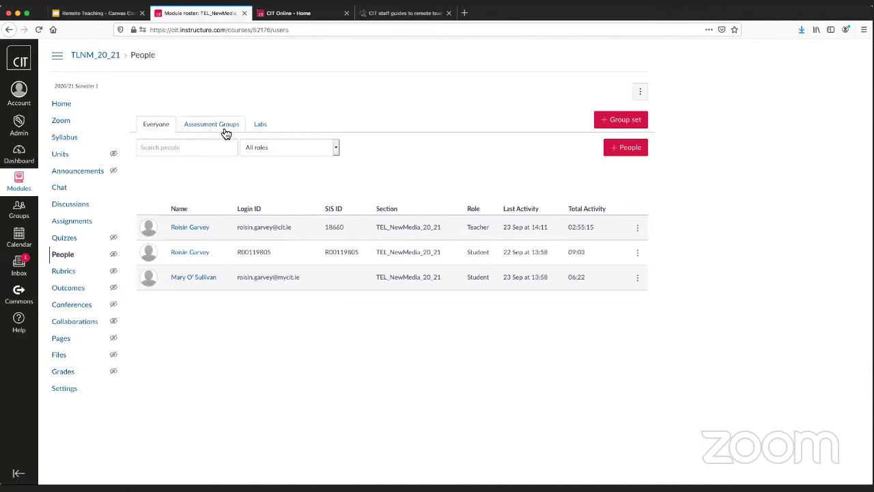
{"action": "left_click", "coordinate": [259, 126]}
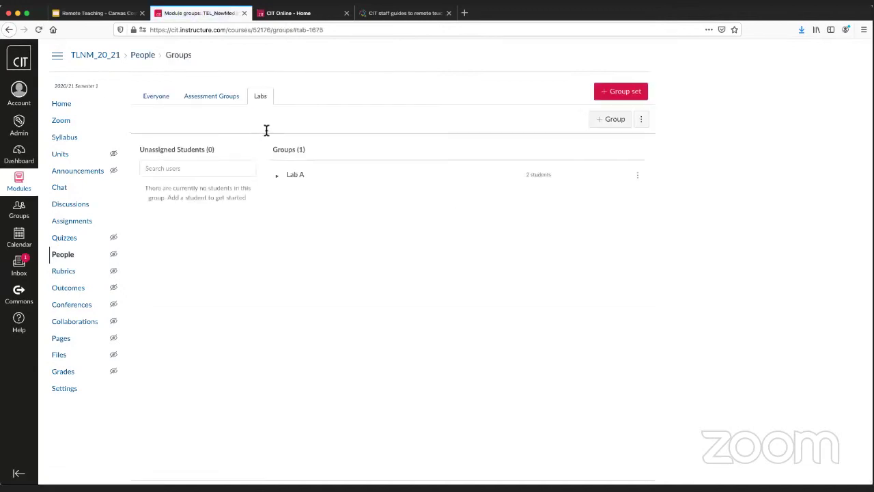
{"action": "left_click", "coordinate": [638, 176]}
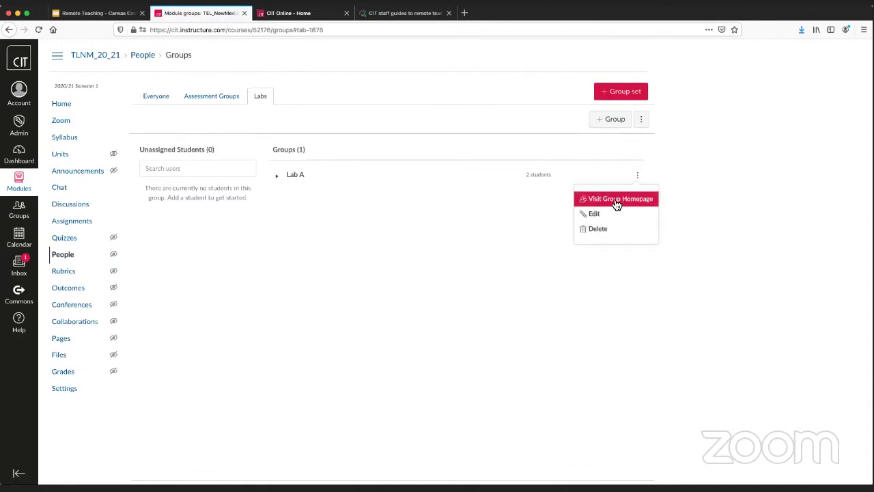
{"action": "left_click", "coordinate": [615, 200]}
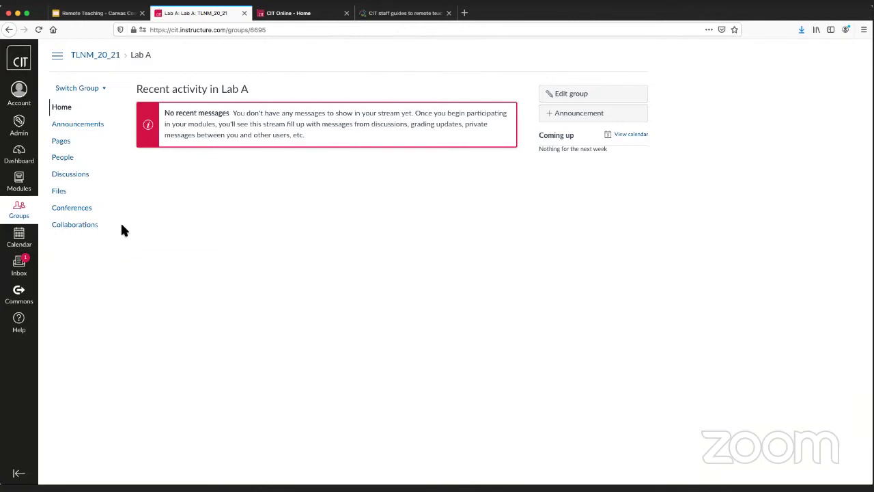
{"action": "left_click", "coordinate": [96, 55]}
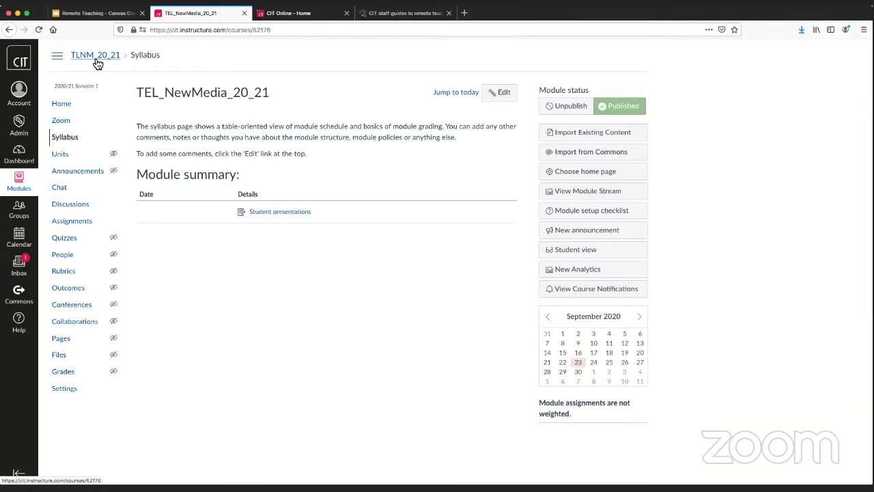
{"action": "left_click", "coordinate": [96, 175]}
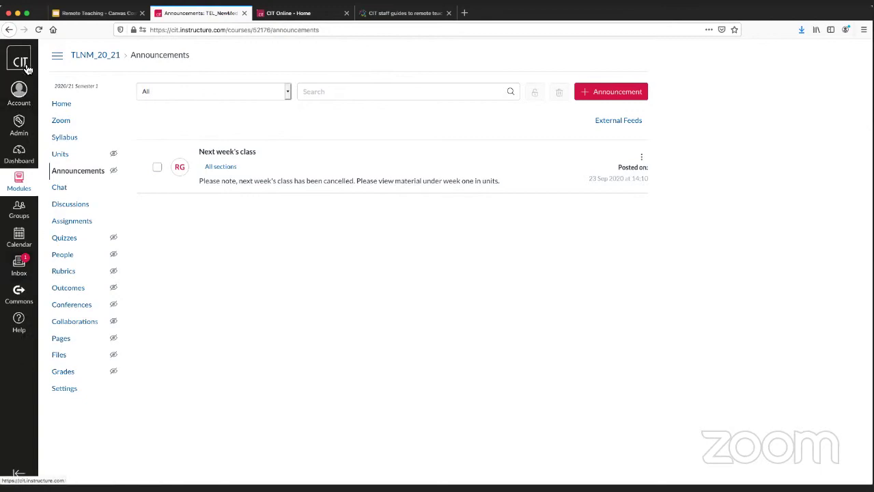
Open the inbox and read the "E-Learning Authoring" and "Ask me a question" conversations, checking the latter's senders and recipients.
{"action": "left_click", "coordinate": [21, 263]}
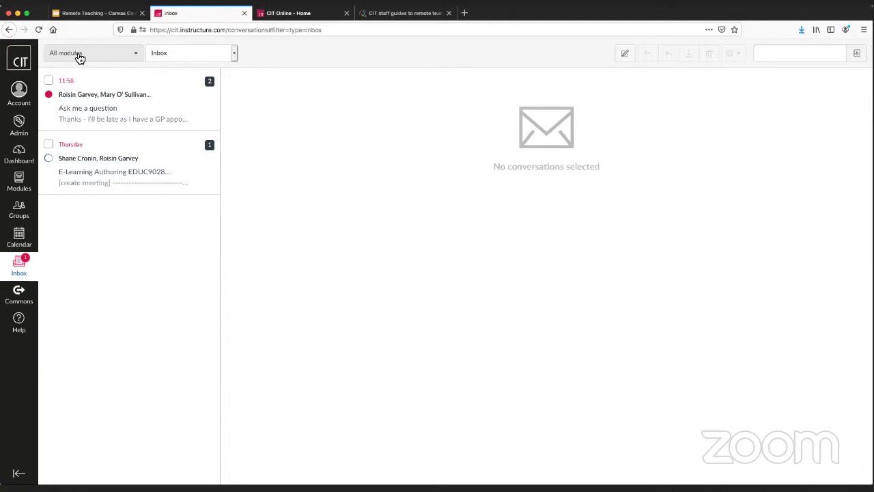
{"action": "left_click", "coordinate": [107, 172]}
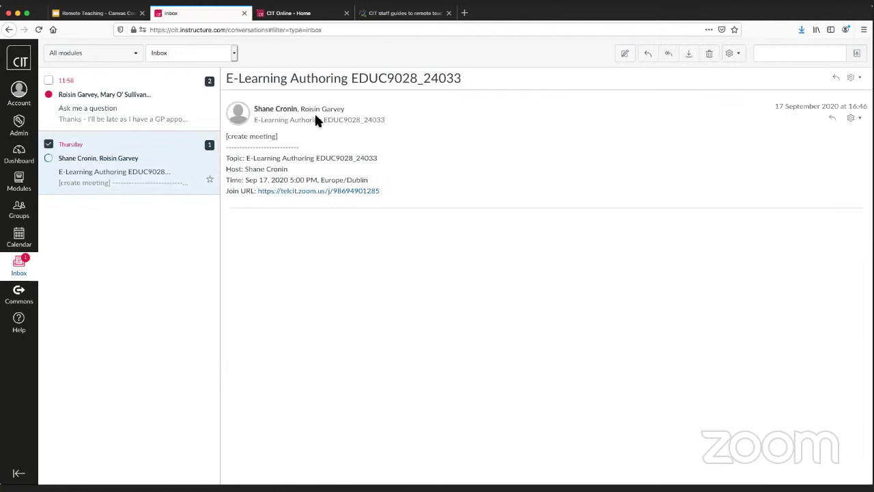
{"action": "left_click", "coordinate": [129, 107]}
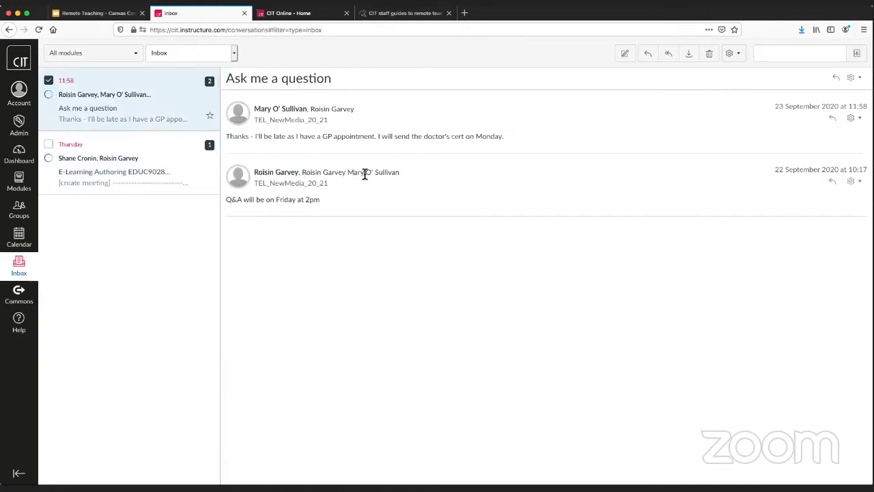
{"action": "left_click_drag", "start_coordinate": [401, 172], "coordinate": [254, 177]}
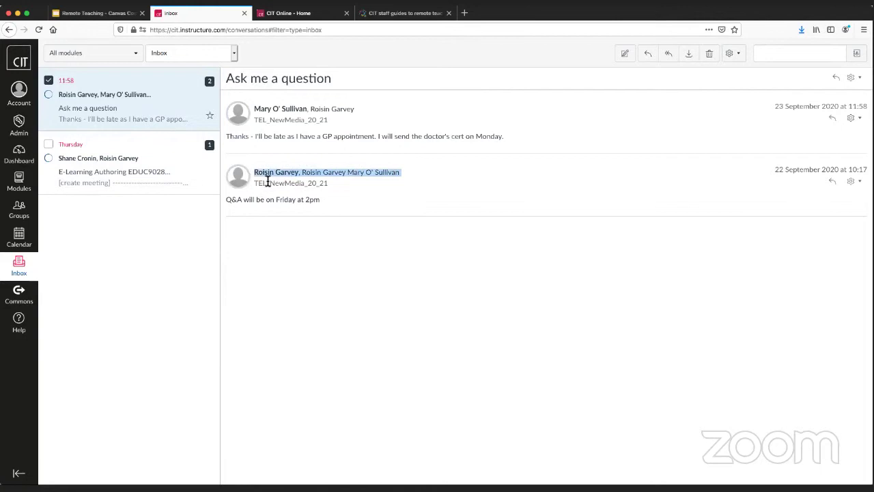
{"action": "left_click", "coordinate": [268, 110]}
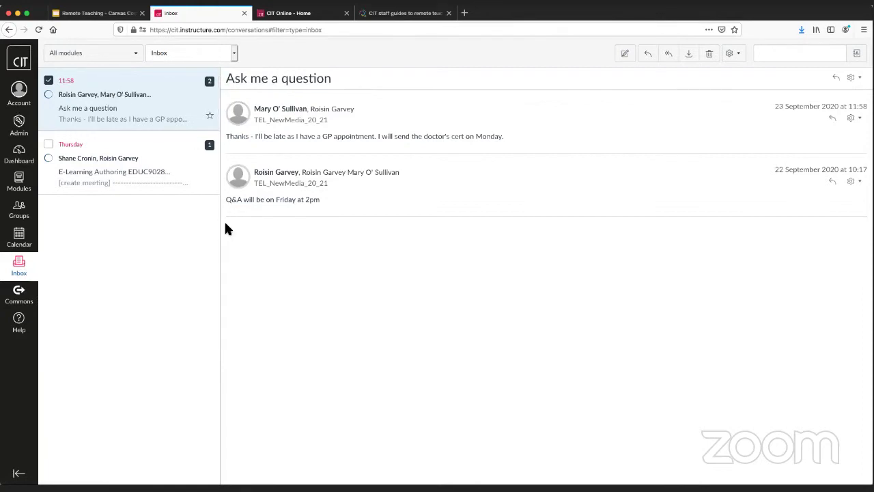
Examine the inbox's module filter choices and its message filters, such as Unread, Starred, Sent and Archived.
{"action": "left_click", "coordinate": [113, 58]}
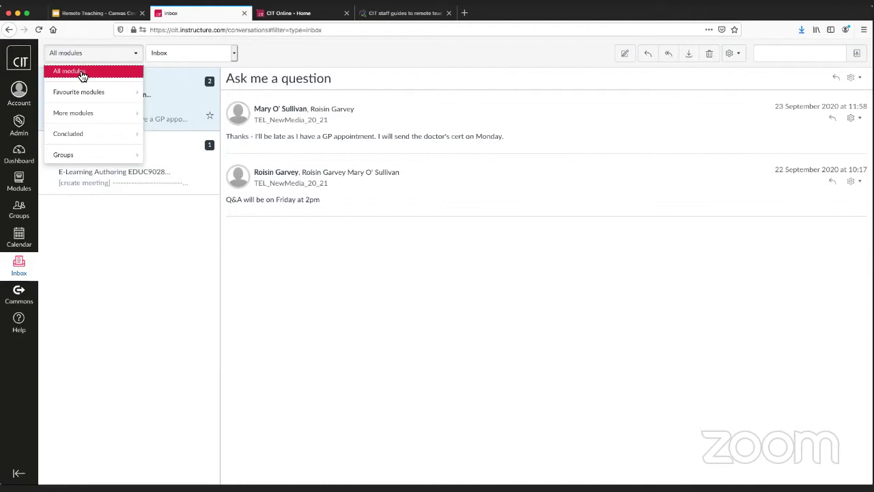
{"action": "mouse_move", "coordinate": [80, 92]}
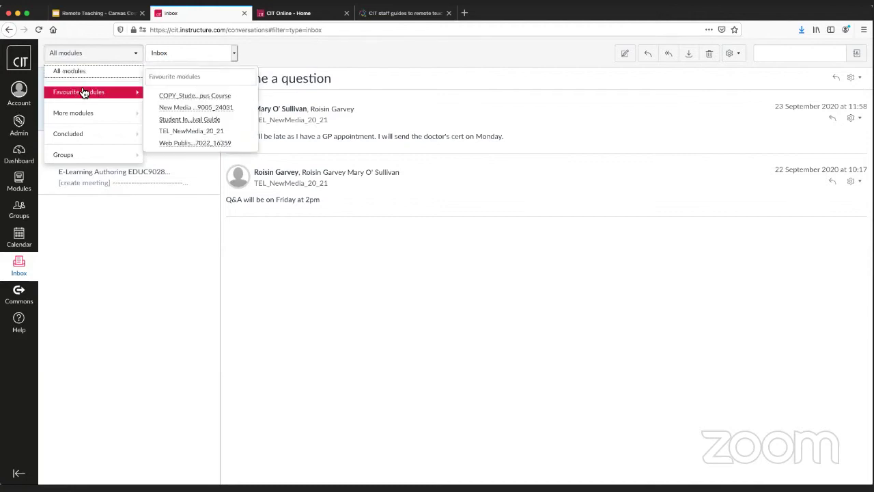
{"action": "mouse_move", "coordinate": [78, 109]}
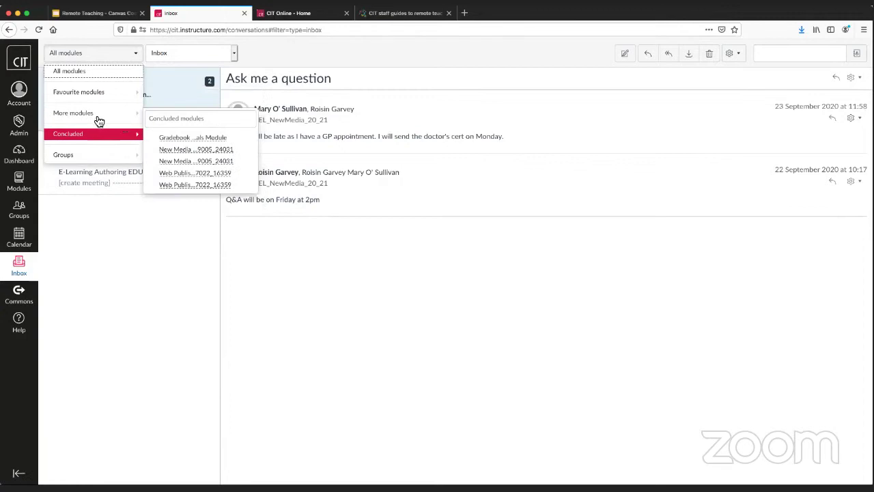
{"action": "left_click", "coordinate": [285, 52]}
{"action": "left_click", "coordinate": [232, 53]}
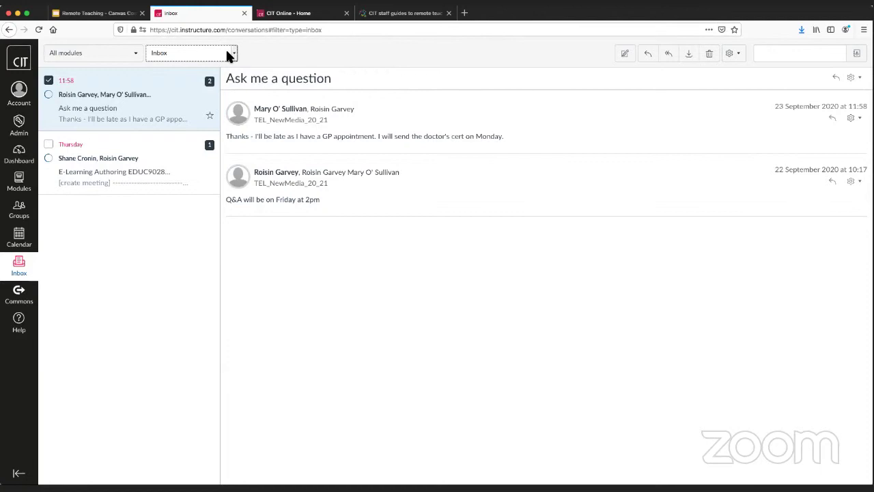
{"action": "left_click", "coordinate": [225, 52]}
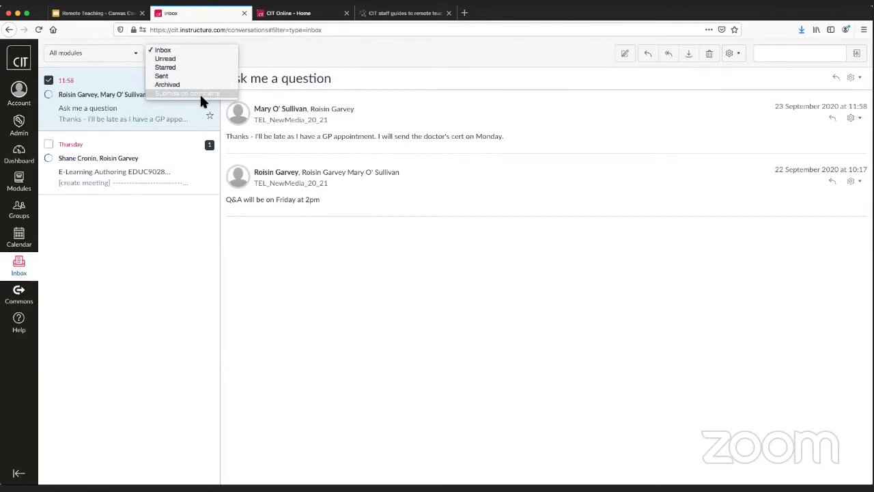
{"action": "left_click", "coordinate": [313, 55]}
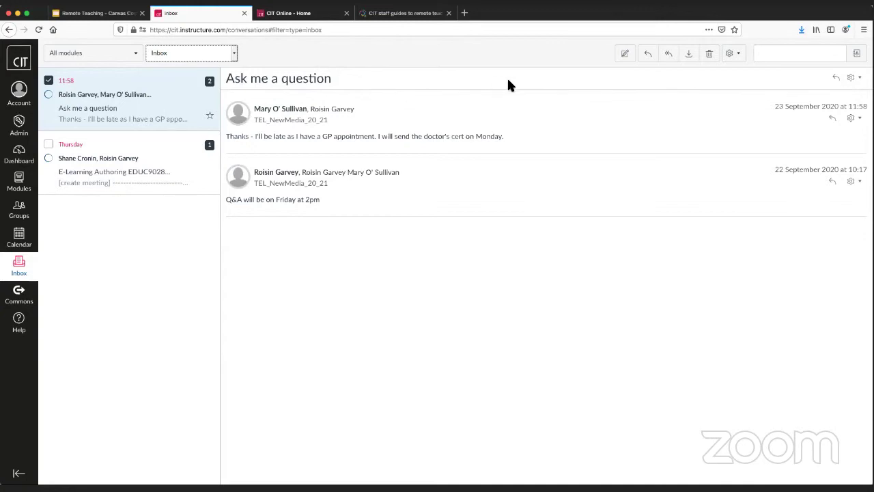
Start a new inbox message for the E-Learning Authoring EDUC9028_24033 module, addressed to the first individual listed under Teachers.
{"action": "left_click", "coordinate": [626, 56]}
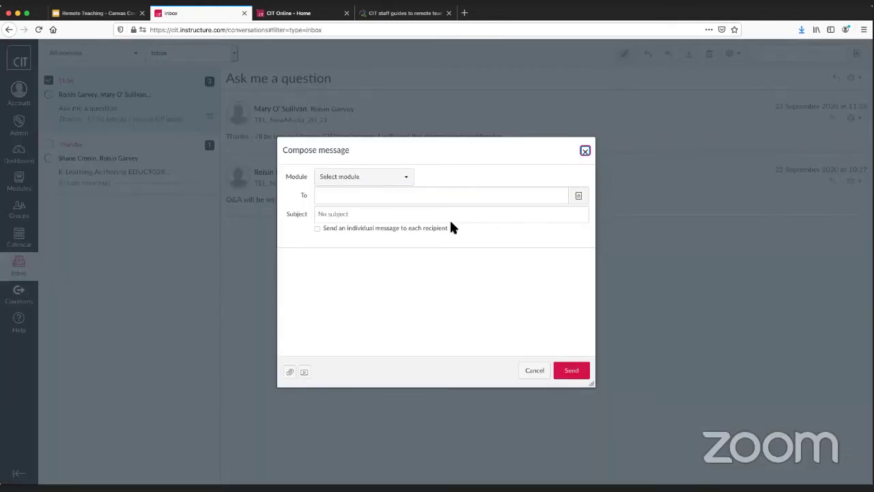
{"action": "left_click", "coordinate": [412, 178]}
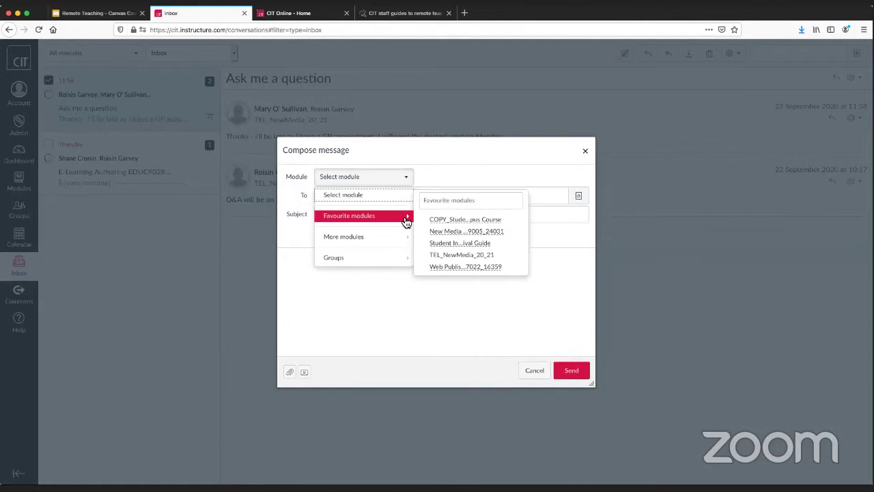
{"action": "mouse_move", "coordinate": [403, 235]}
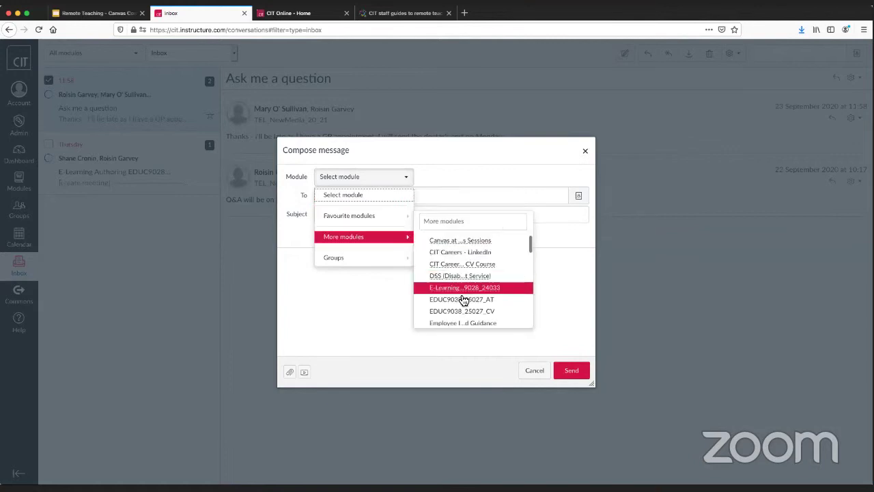
{"action": "left_click", "coordinate": [464, 291]}
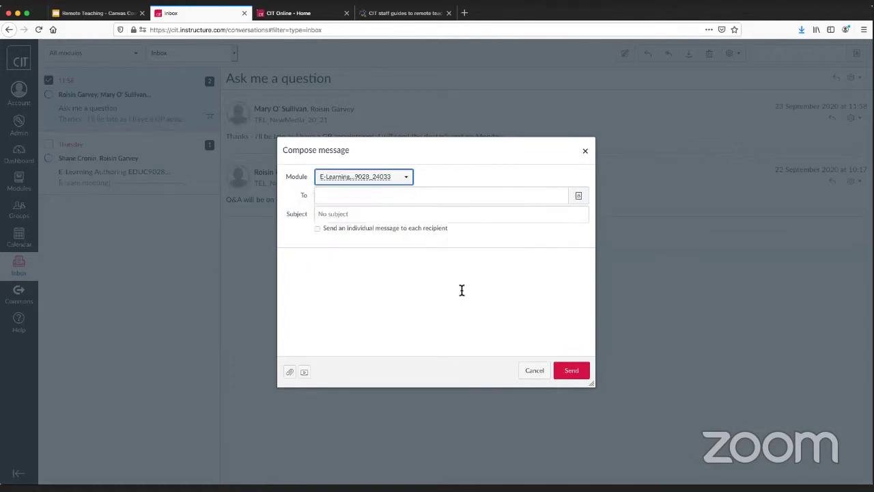
{"action": "left_click", "coordinate": [579, 198]}
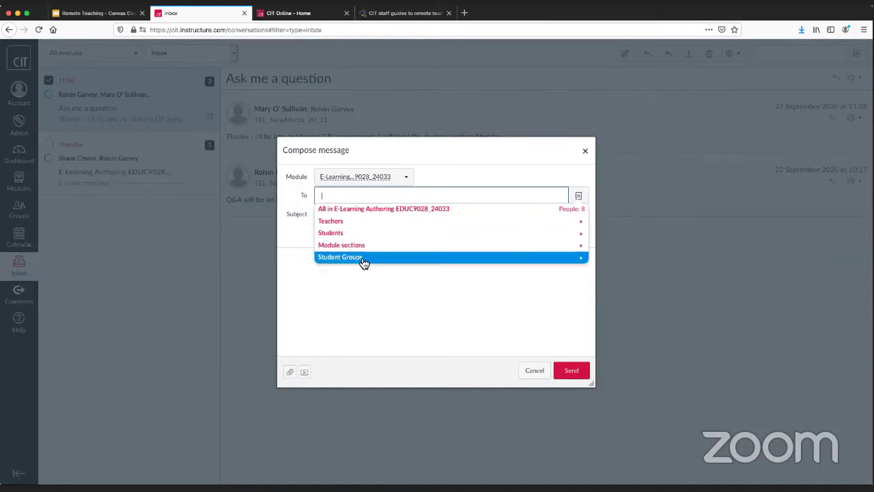
{"action": "left_click", "coordinate": [335, 222]}
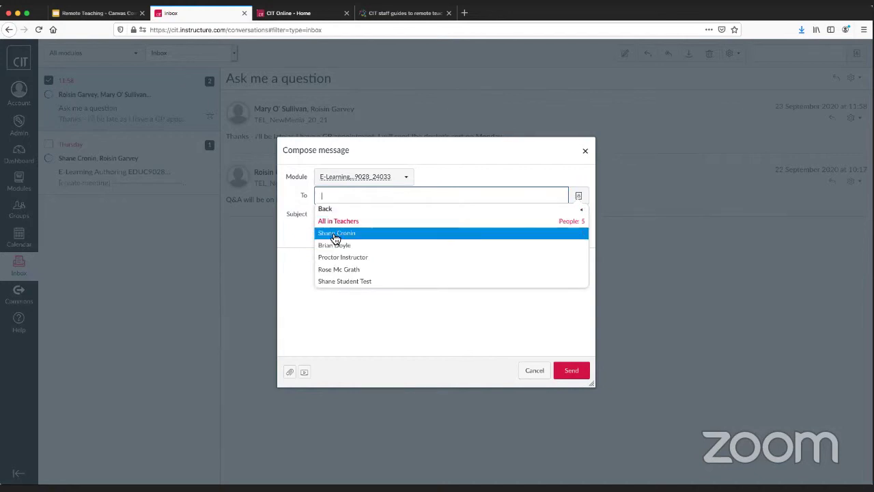
{"action": "left_click", "coordinate": [336, 233]}
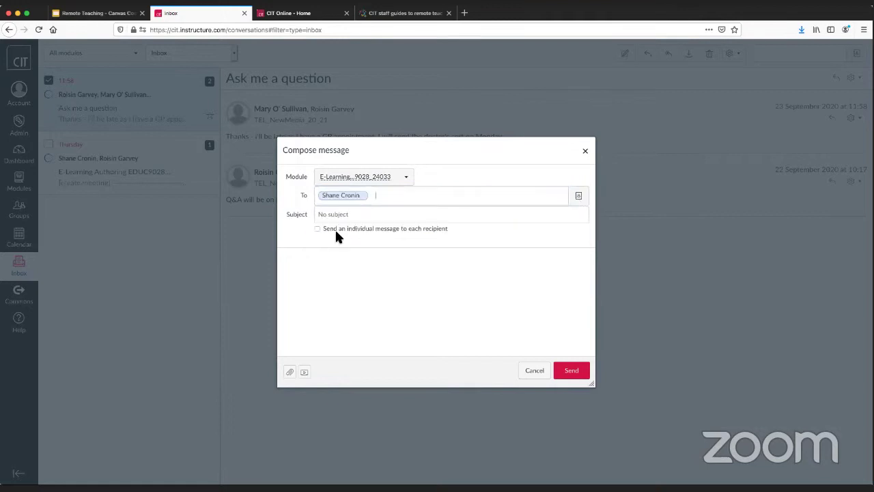
Give the message the subject "Upcoming presentations" and the body "Test message", and send it.
{"action": "left_click", "coordinate": [357, 221]}
{"action": "type", "text": "U"}
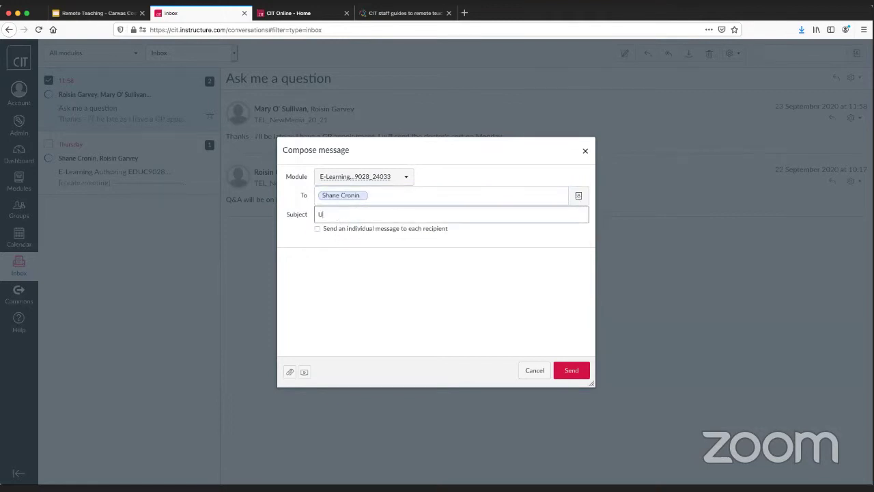
{"action": "type", "text": "pcoming presentations"}
{"action": "left_click", "coordinate": [354, 269]}
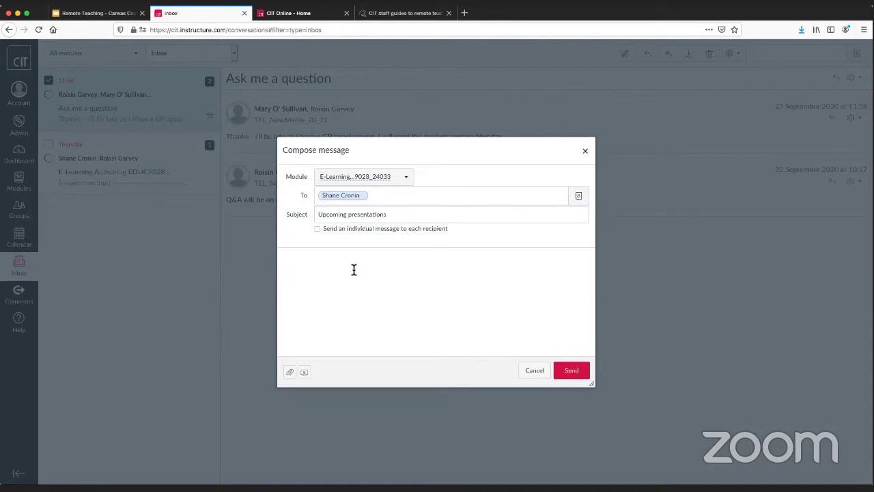
{"action": "type", "text": "Test message"}
{"action": "left_click", "coordinate": [575, 375]}
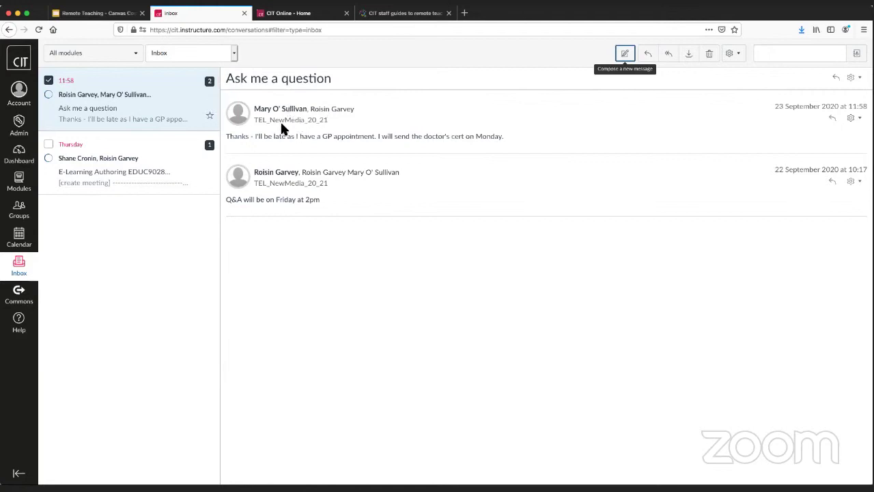
Read the student's reply about a GP appointment in the "Ask me a question" conversation.
{"action": "left_click_drag", "start_coordinate": [271, 136], "coordinate": [403, 135]}
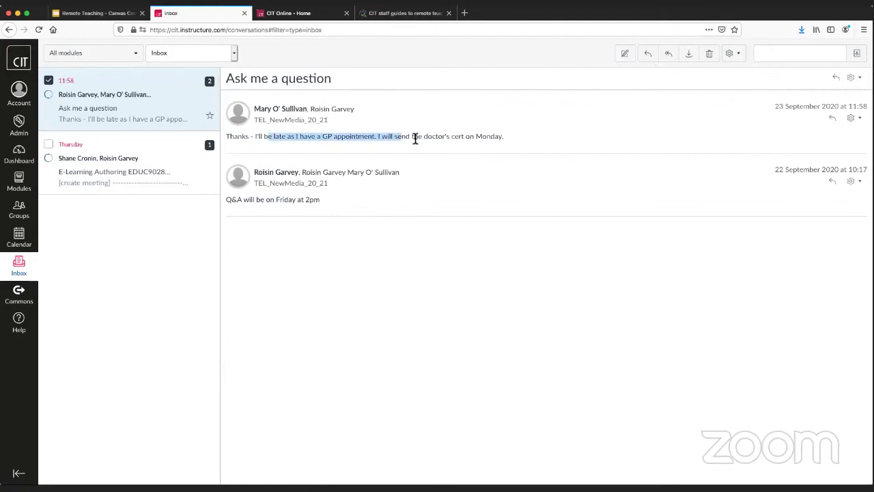
{"action": "left_click", "coordinate": [416, 252]}
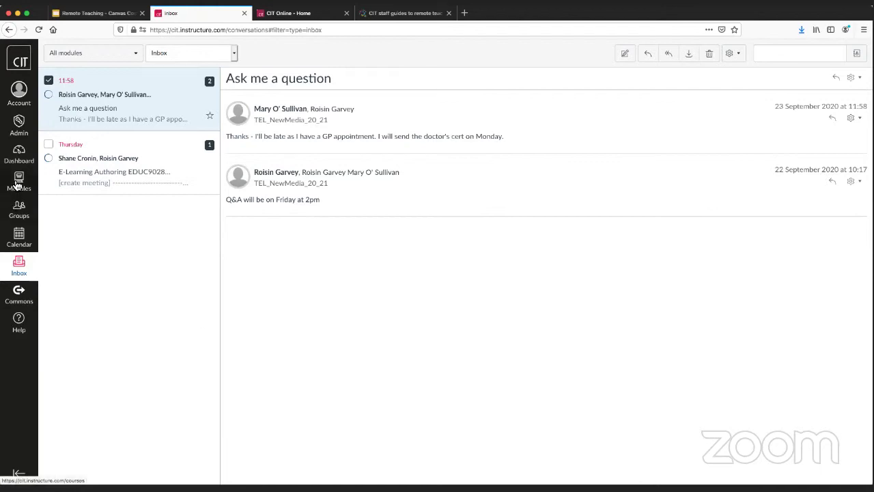
Answer the student's grade question in the TEL_NewMedia_20_21 module chat with "It's worth 20%".
{"action": "left_click", "coordinate": [19, 152]}
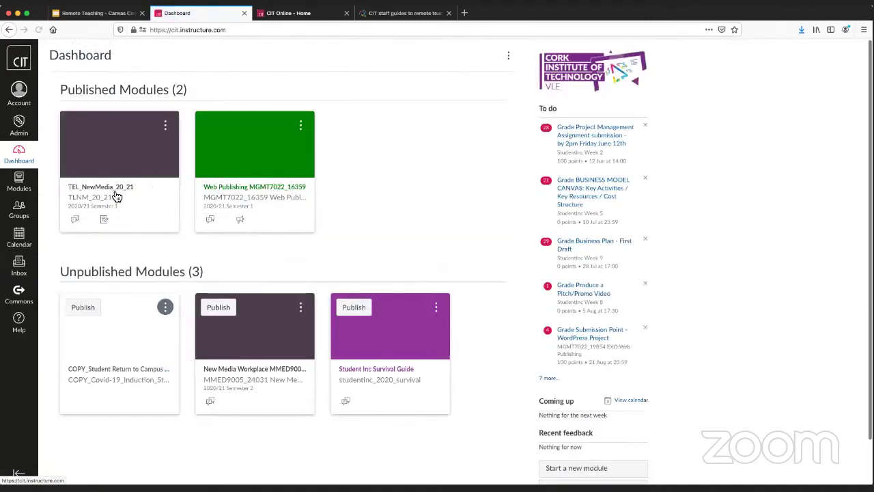
{"action": "left_click", "coordinate": [111, 192]}
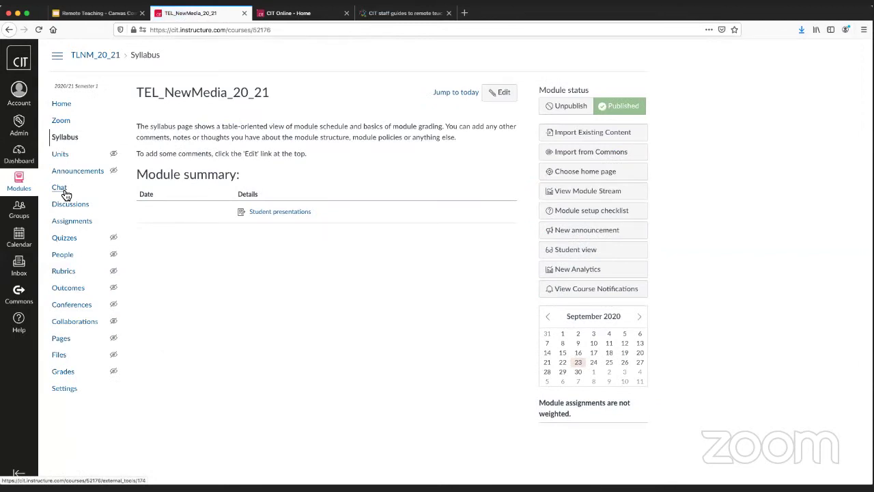
{"action": "left_click", "coordinate": [62, 190]}
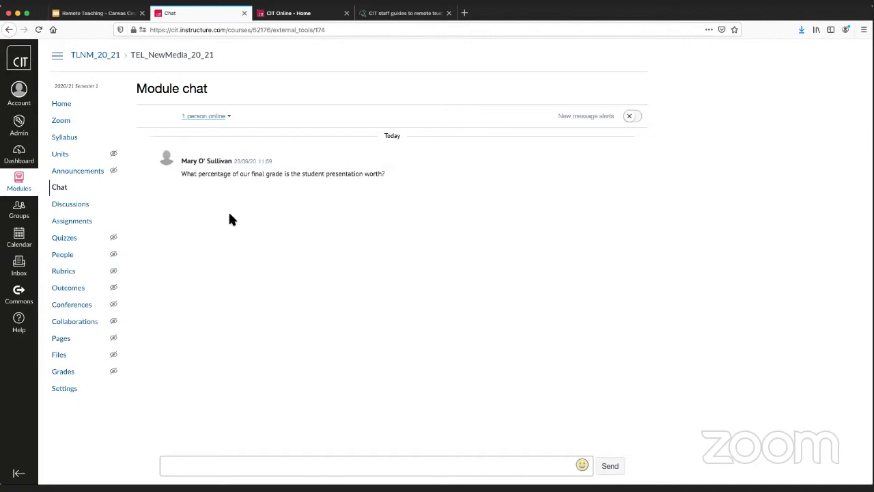
{"action": "scroll", "coordinate": [221, 205], "scroll_direction": "down", "scroll_amount": 1}
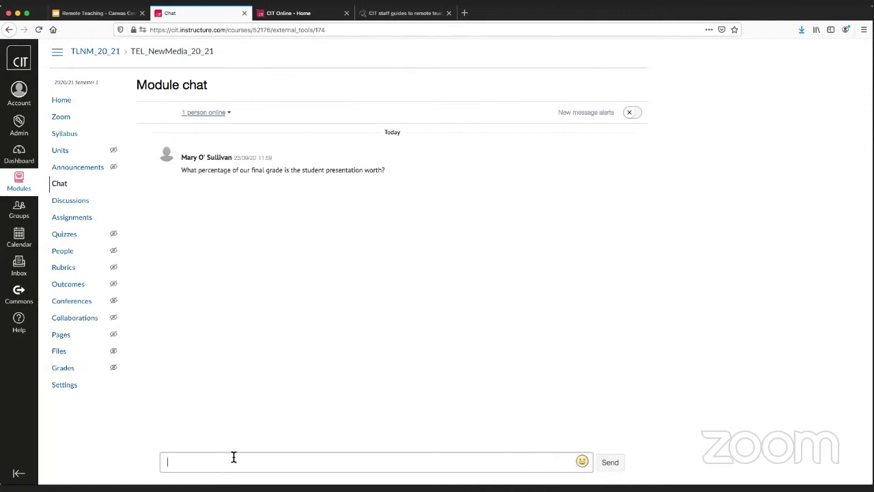
{"action": "type", "text": "It's worth 20%"}
{"action": "left_click", "coordinate": [611, 462]}
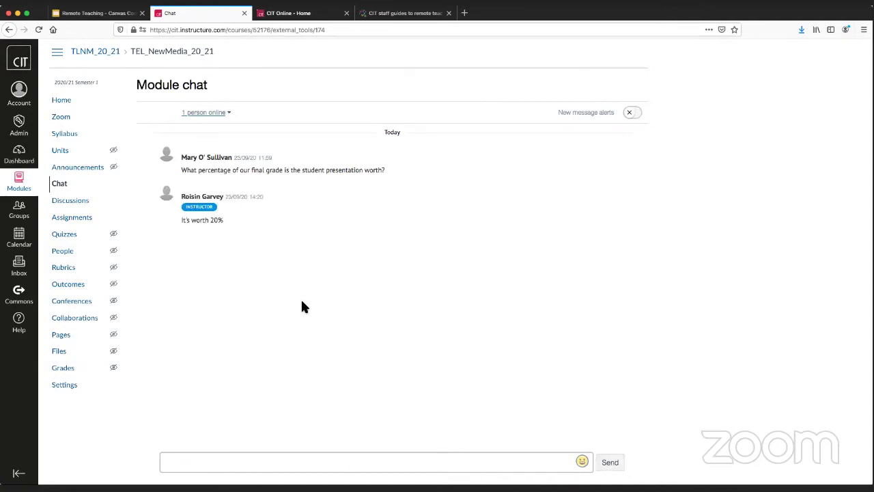
Check the posted reply in the module chat, including its instructor label and delete option.
{"action": "left_click", "coordinate": [186, 210]}
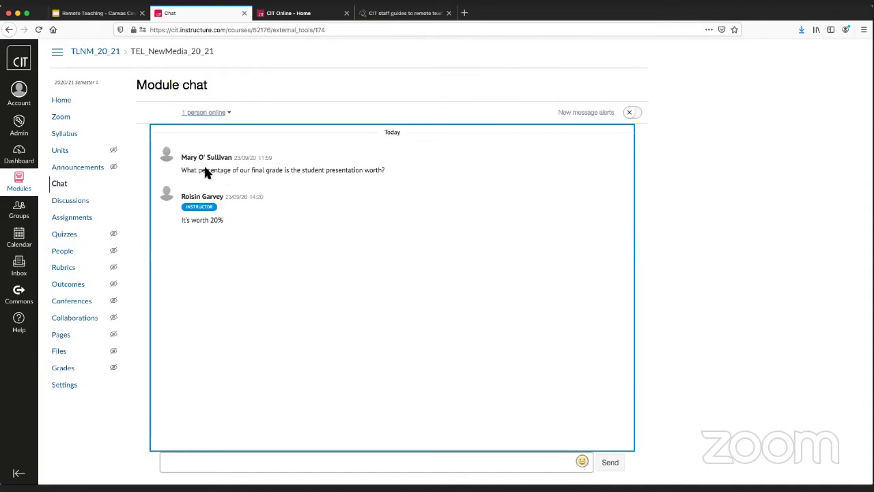
{"action": "left_click", "coordinate": [661, 195]}
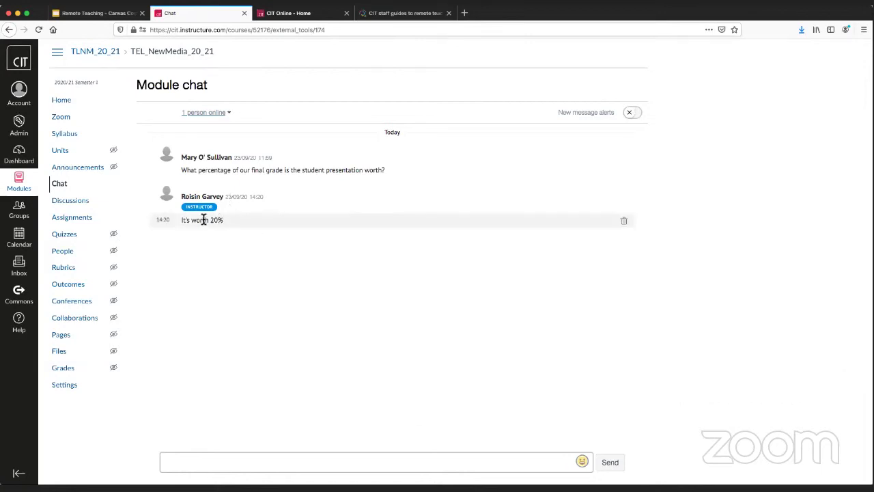
{"action": "mouse_move", "coordinate": [614, 226]}
{"action": "mouse_move", "coordinate": [628, 177]}
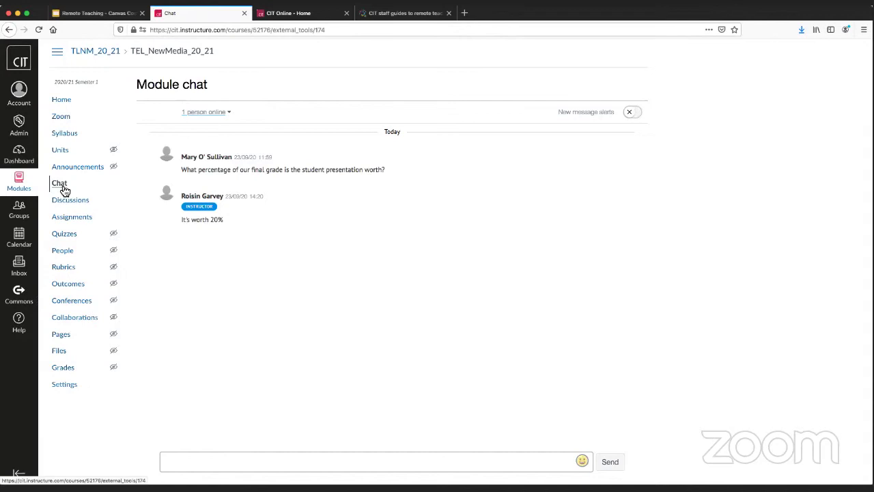
{"action": "left_click", "coordinate": [61, 188]}
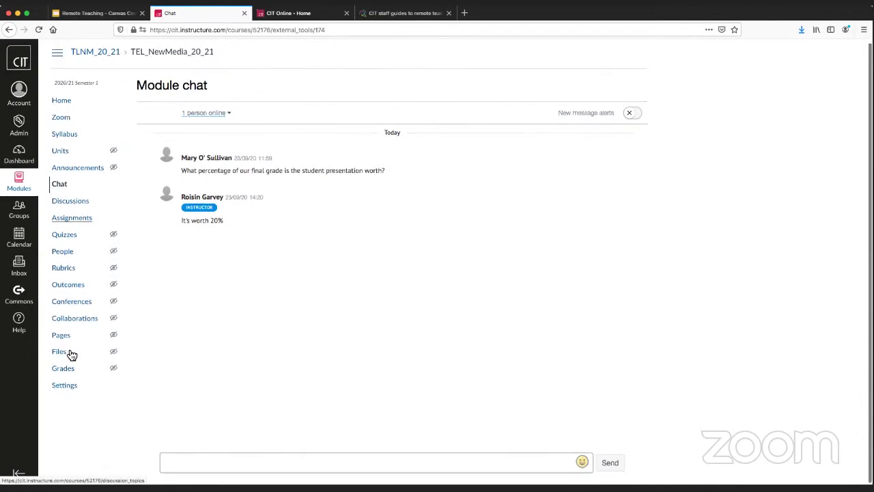
In the module's navigation settings, move Chat to the hidden items and back between Units and Announcements, and save the order.
{"action": "left_click", "coordinate": [65, 387]}
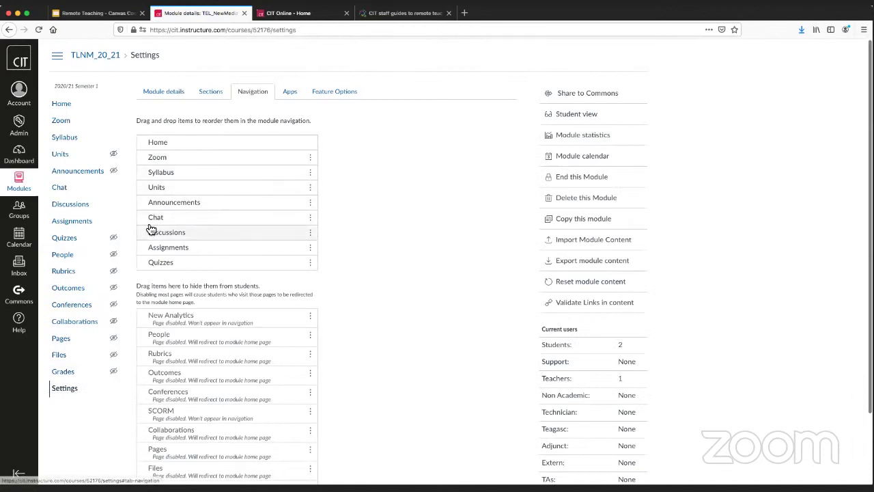
{"action": "left_click_drag", "start_coordinate": [147, 220], "coordinate": [178, 300]}
{"action": "scroll", "coordinate": [334, 289], "scroll_direction": "down", "scroll_amount": 3}
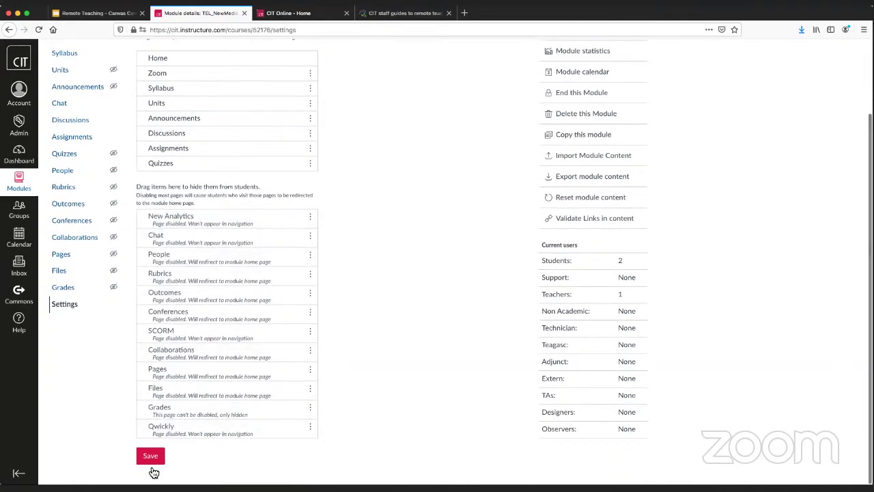
{"action": "left_click_drag", "start_coordinate": [156, 242], "coordinate": [174, 148]}
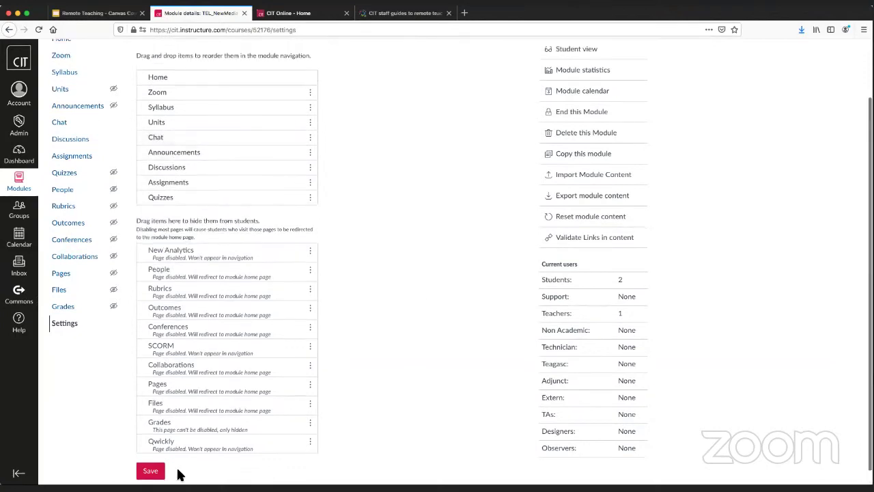
{"action": "left_click", "coordinate": [150, 473]}
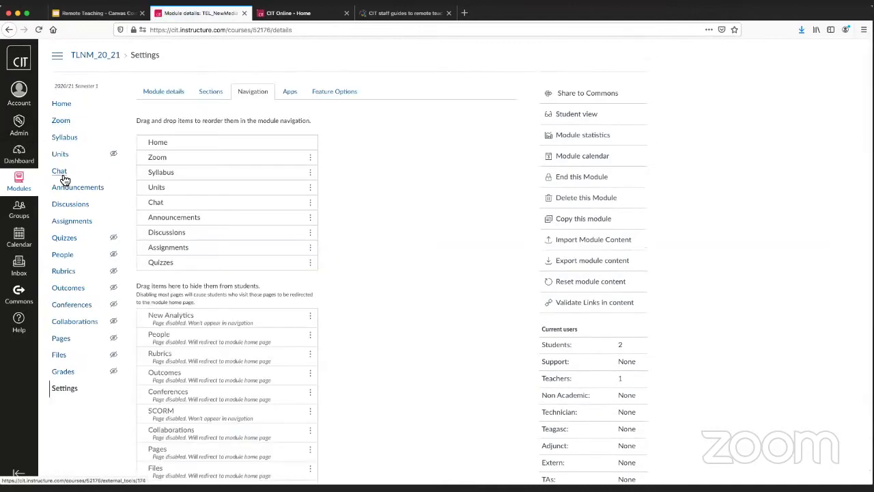
Review the pinned, open and closed discussions in the module's Discussions list.
{"action": "left_click", "coordinate": [79, 207]}
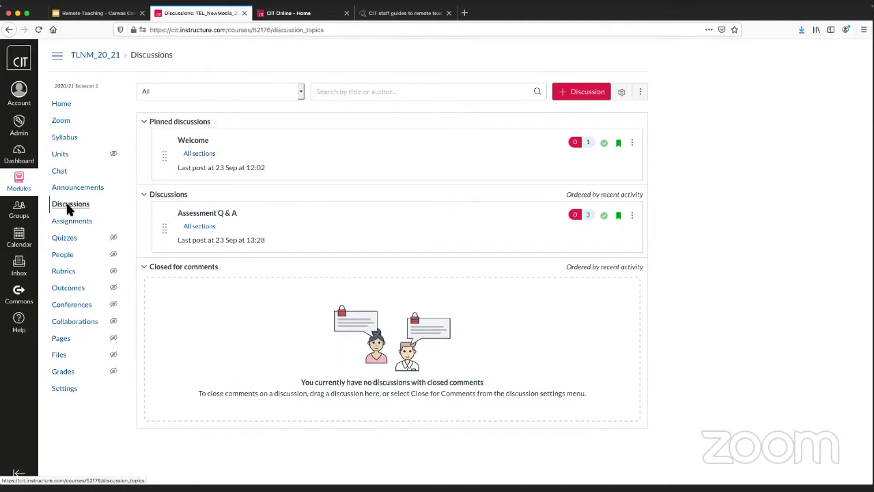
{"action": "left_click", "coordinate": [69, 210]}
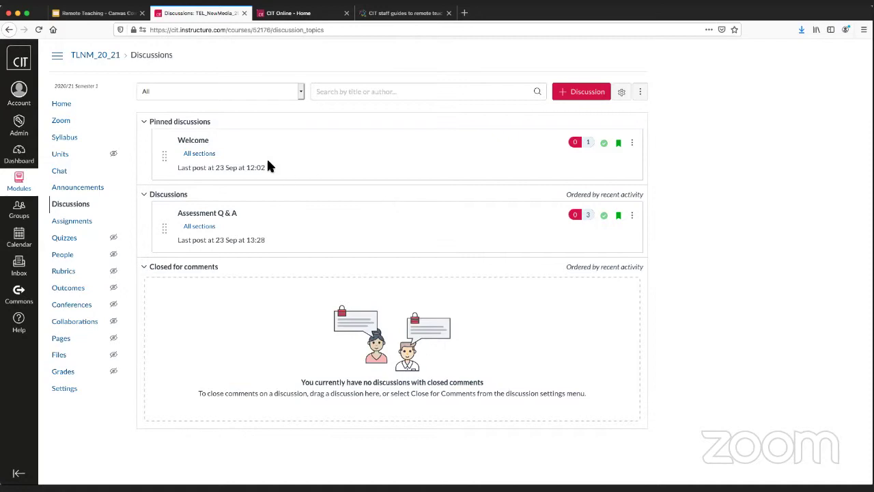
{"action": "mouse_move", "coordinate": [220, 223]}
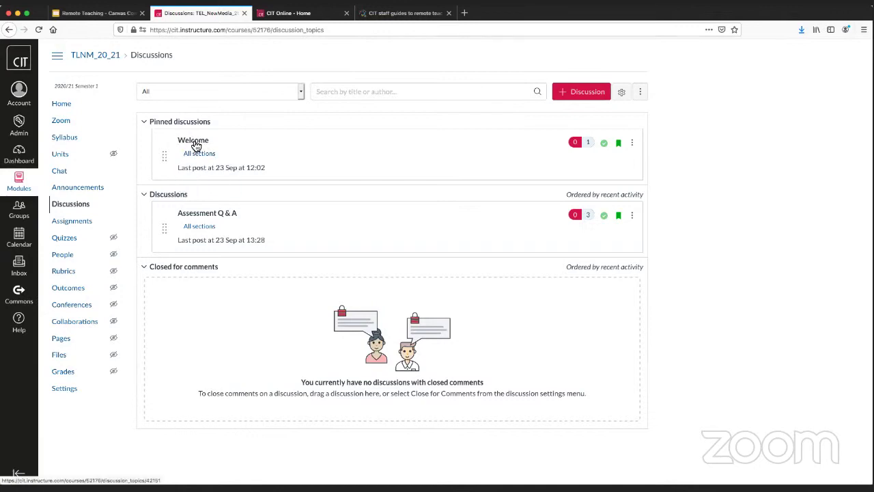
Read the instructions of the pinned Welcome discussion and the student's post with its image.
{"action": "left_click", "coordinate": [195, 144]}
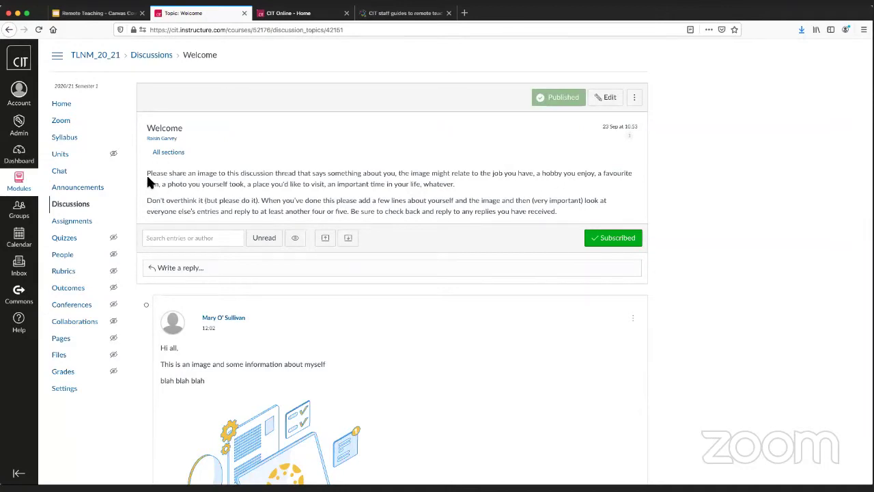
{"action": "scroll", "coordinate": [232, 179], "scroll_direction": "down", "scroll_amount": 1}
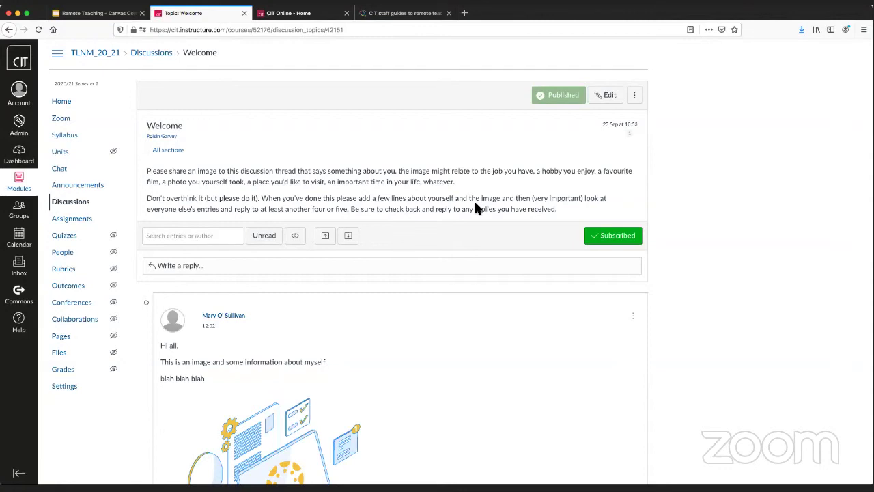
{"action": "scroll", "coordinate": [283, 248], "scroll_direction": "down", "scroll_amount": 3}
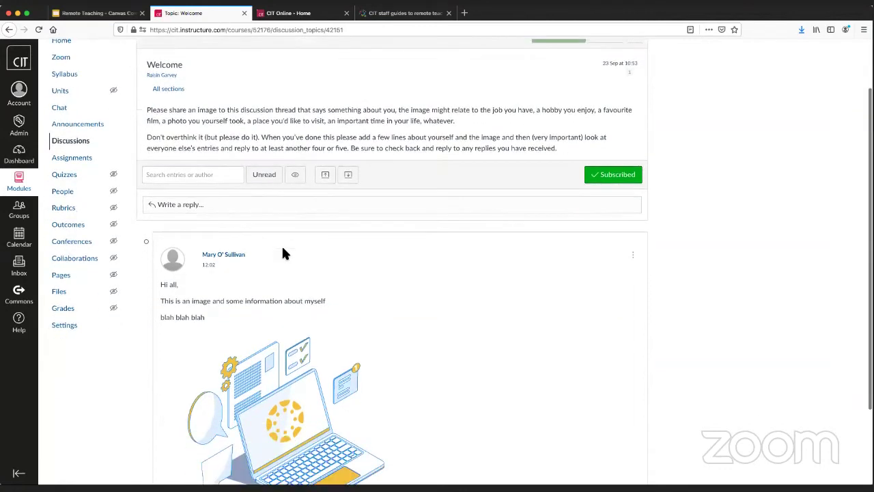
{"action": "scroll", "coordinate": [285, 252], "scroll_direction": "down", "scroll_amount": 2}
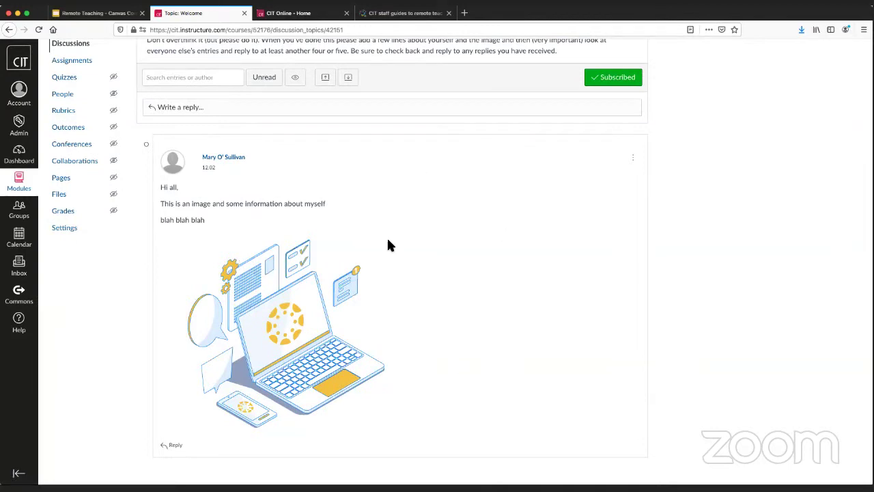
{"action": "scroll", "coordinate": [388, 244], "scroll_direction": "up", "scroll_amount": 3}
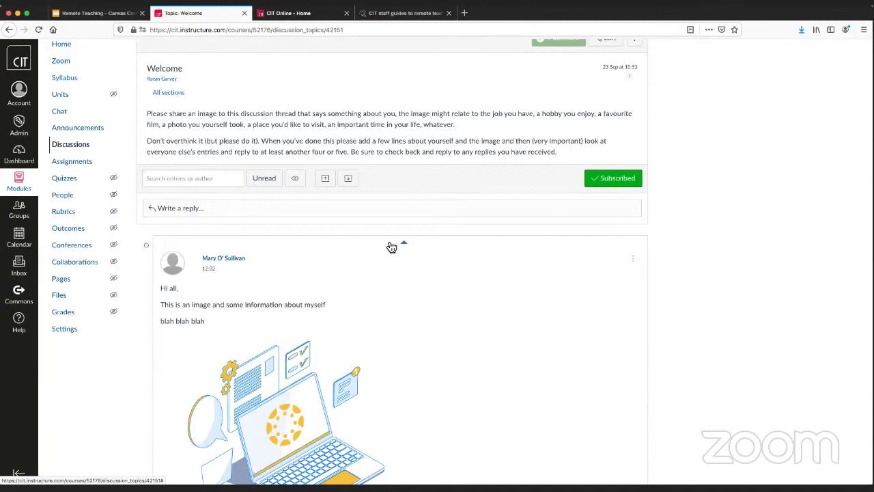
{"action": "scroll", "coordinate": [272, 362], "scroll_direction": "down", "scroll_amount": 3}
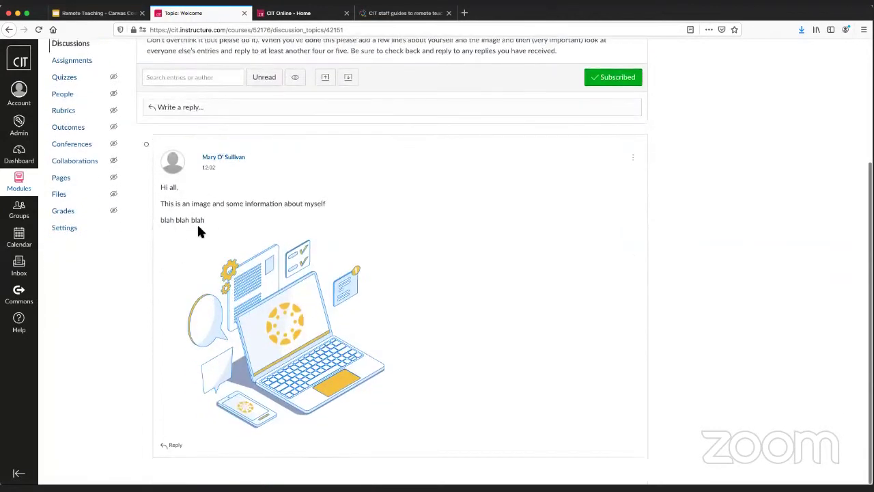
{"action": "scroll", "coordinate": [300, 349], "scroll_direction": "up", "scroll_amount": 5}
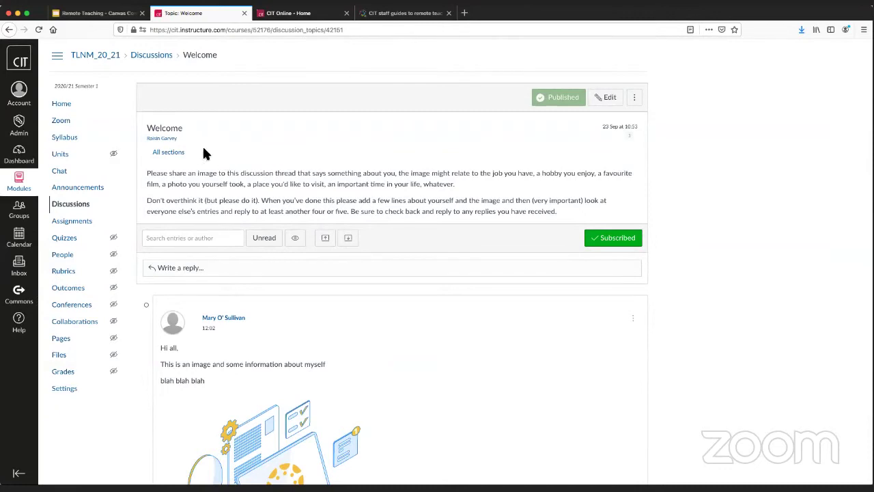
Return to the module's Discussions list, unpin the Welcome discussion and collapse the pinned section.
{"action": "left_click", "coordinate": [147, 59]}
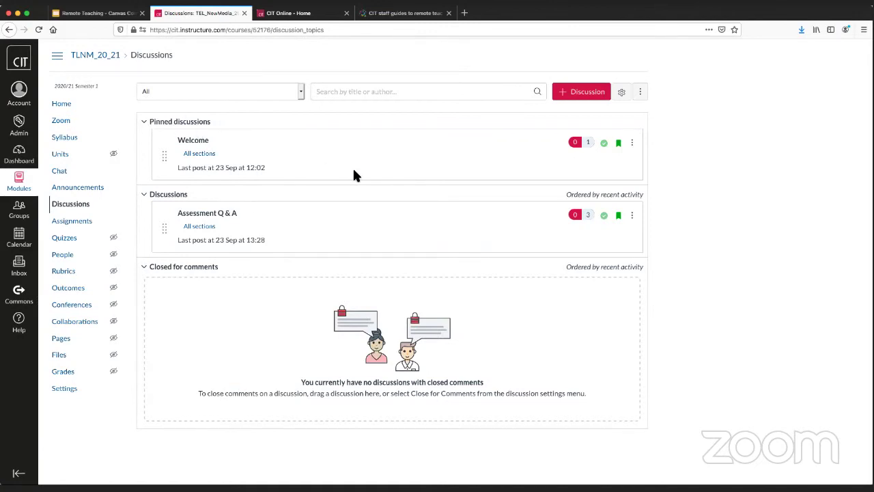
{"action": "left_click", "coordinate": [632, 146]}
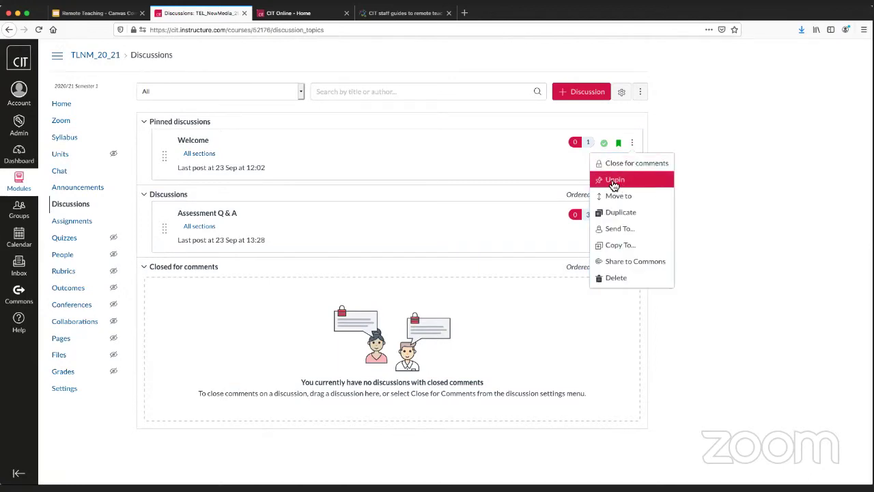
{"action": "left_click", "coordinate": [627, 180]}
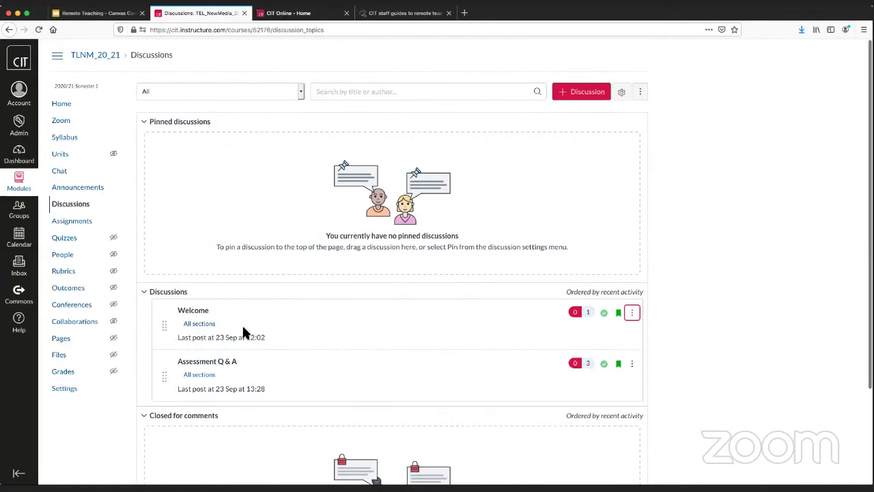
{"action": "left_click", "coordinate": [145, 123]}
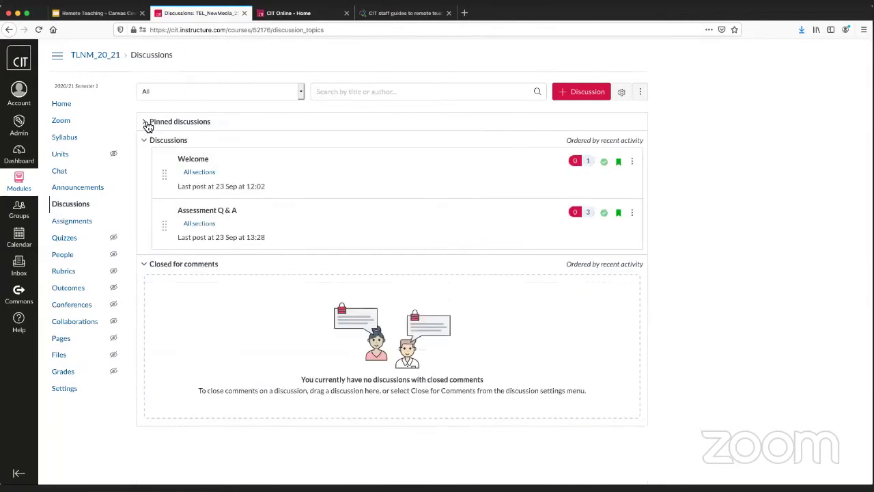
Pin the Welcome discussion again.
{"action": "mouse_move", "coordinate": [206, 181]}
{"action": "left_click", "coordinate": [633, 165]}
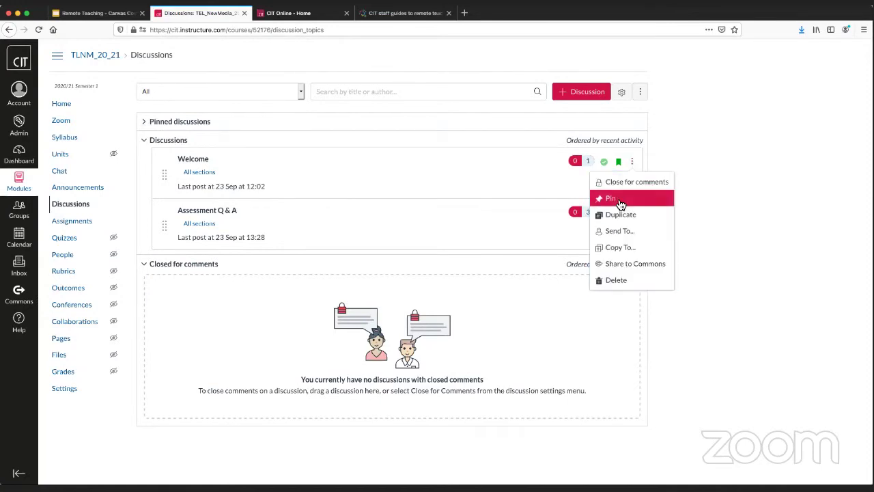
{"action": "left_click", "coordinate": [611, 199]}
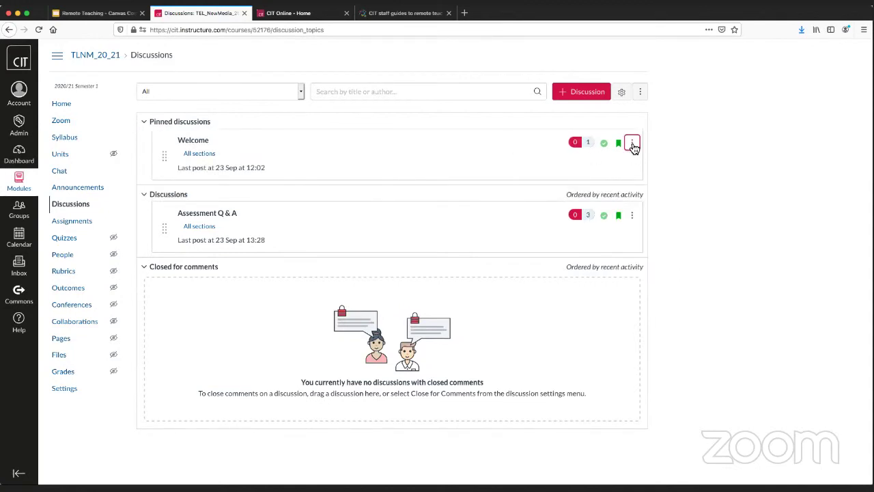
Close the Welcome discussion for comments and unpin it.
{"action": "left_click", "coordinate": [632, 145]}
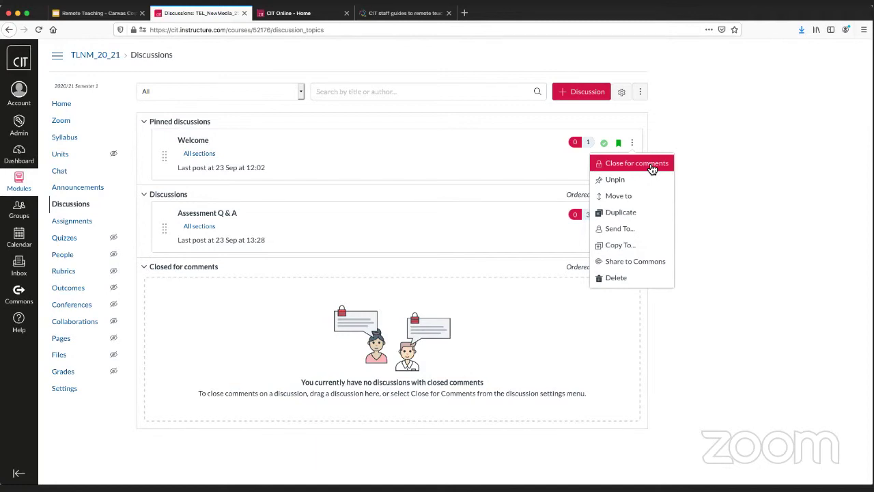
{"action": "left_click", "coordinate": [630, 164]}
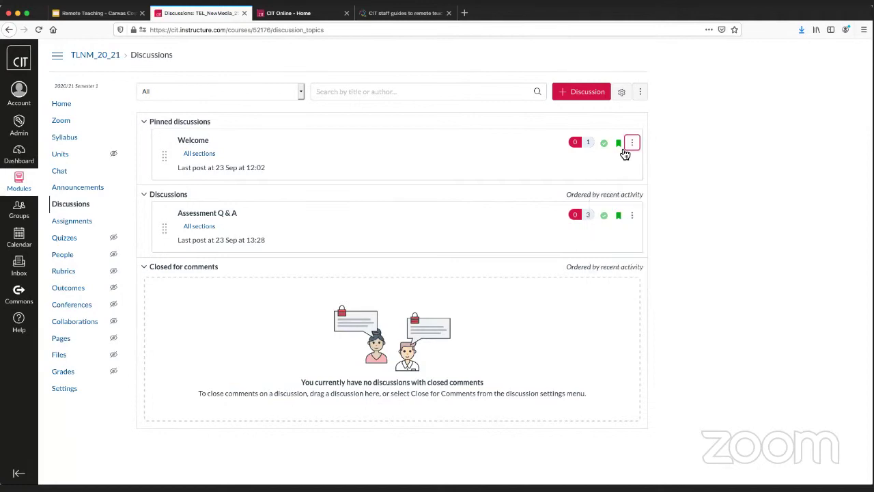
{"action": "left_click", "coordinate": [633, 143]}
{"action": "left_click", "coordinate": [617, 180]}
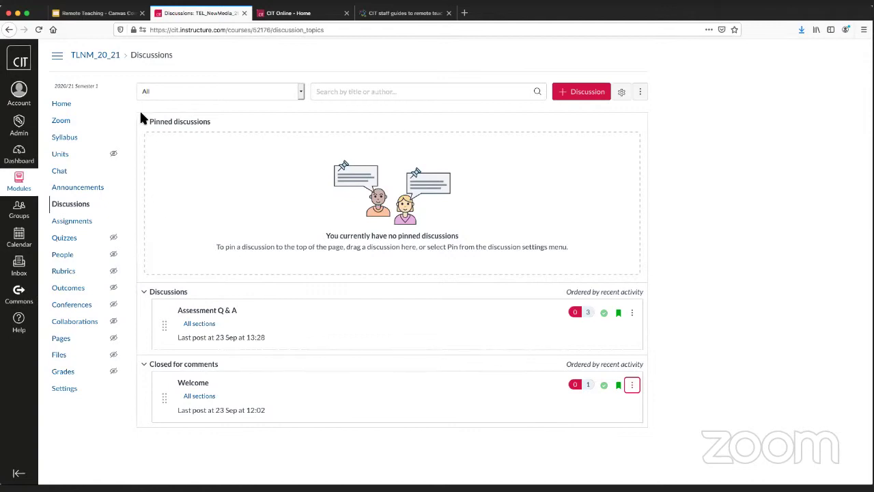
Read the Assessment Q & A discussion, including its instructions, the student's question and the instructor's replies.
{"action": "left_click", "coordinate": [223, 313]}
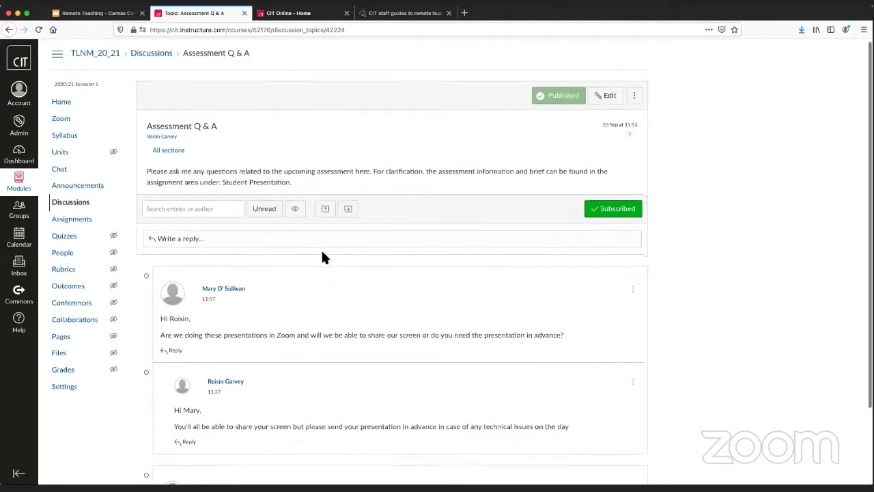
{"action": "scroll", "coordinate": [321, 255], "scroll_direction": "down", "scroll_amount": 1}
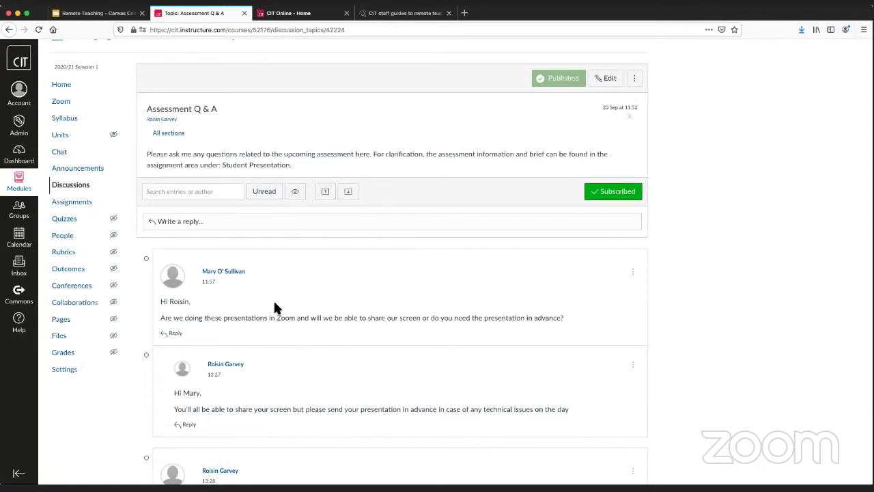
{"action": "scroll", "coordinate": [274, 308], "scroll_direction": "down", "scroll_amount": 1}
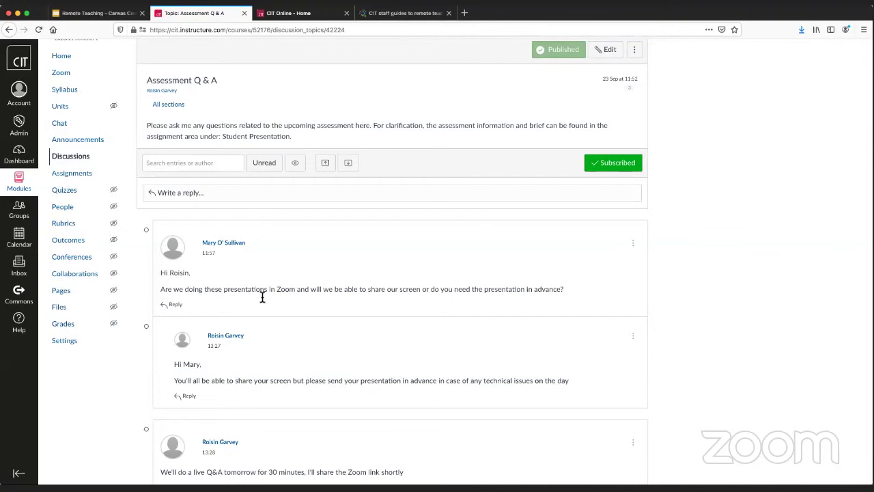
{"action": "scroll", "coordinate": [276, 315], "scroll_direction": "down", "scroll_amount": 1}
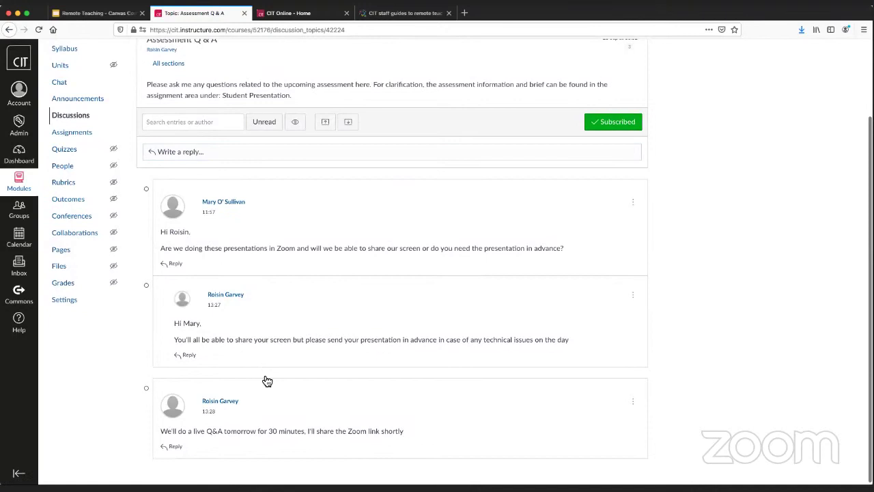
{"action": "scroll", "coordinate": [278, 397], "scroll_direction": "down", "scroll_amount": 1}
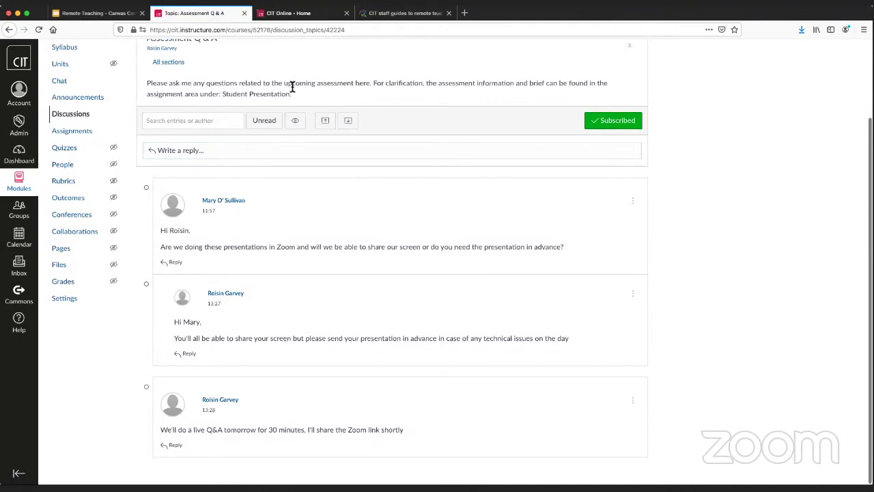
{"action": "left_click", "coordinate": [168, 147]}
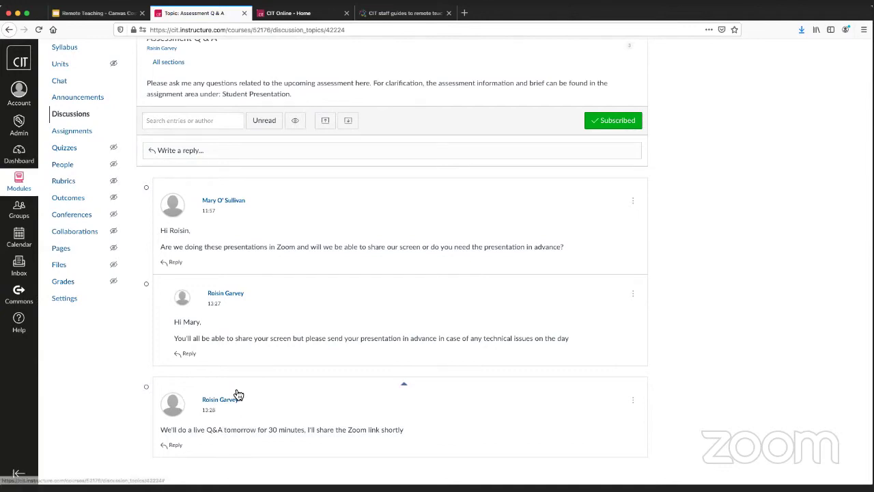
{"action": "scroll", "coordinate": [241, 387], "scroll_direction": "up", "scroll_amount": 3}
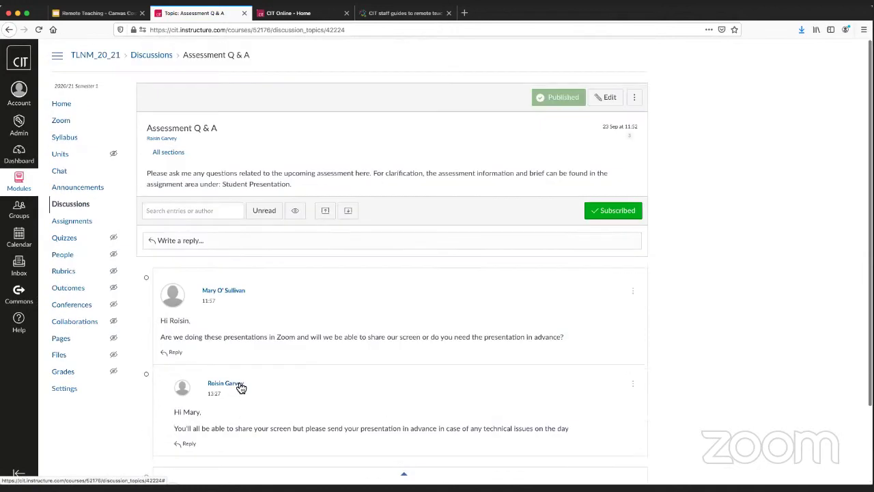
Start a new module discussion titled "Guest Speaker on 13th October" with the text "This is a graded discussion.....".
{"action": "left_click", "coordinate": [152, 56]}
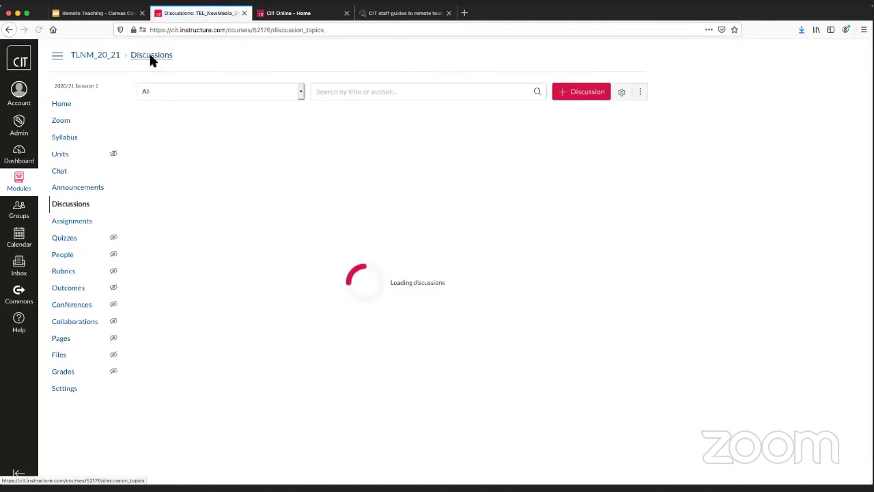
{"action": "left_click", "coordinate": [584, 96]}
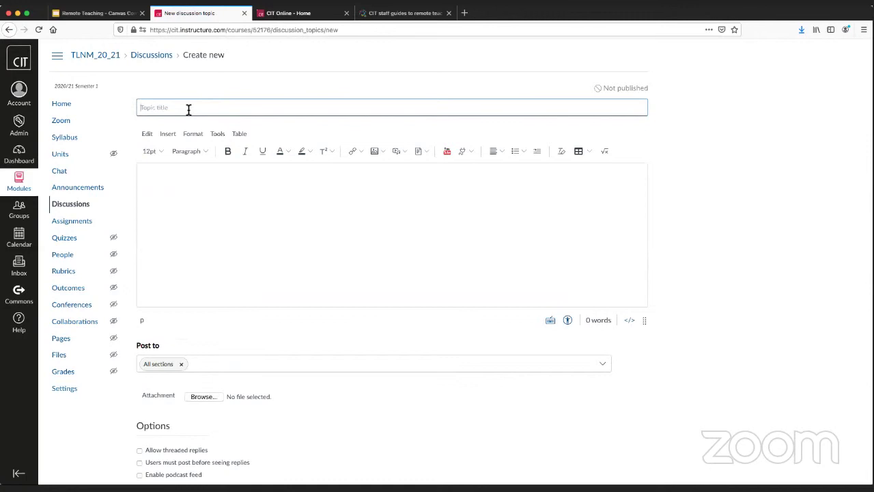
{"action": "type", "text": "Guest 5"}
{"action": "type", "text": "peaker on"}
{"action": "type", "text": " 13th"}
{"action": "type", "text": " Octb"}
{"action": "key", "text": "BackSpace"}
{"action": "type", "text": "ober"}
{"action": "left_click", "coordinate": [246, 91]}
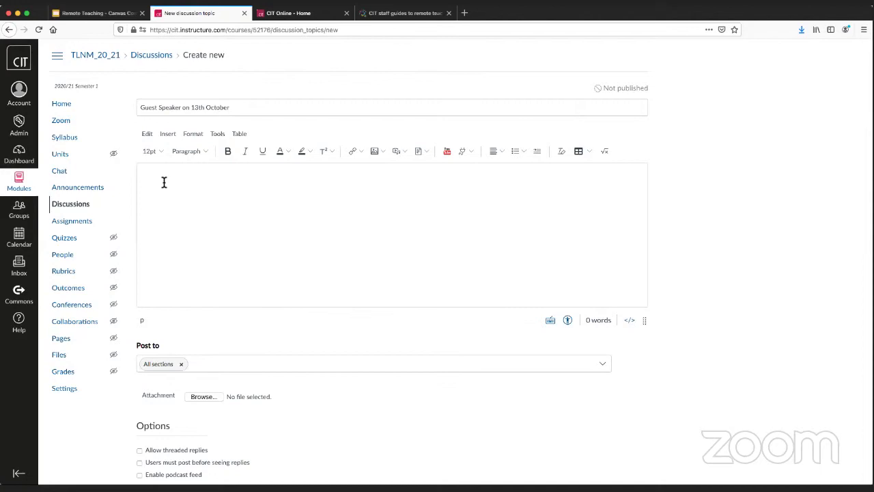
{"action": "left_click", "coordinate": [164, 181]}
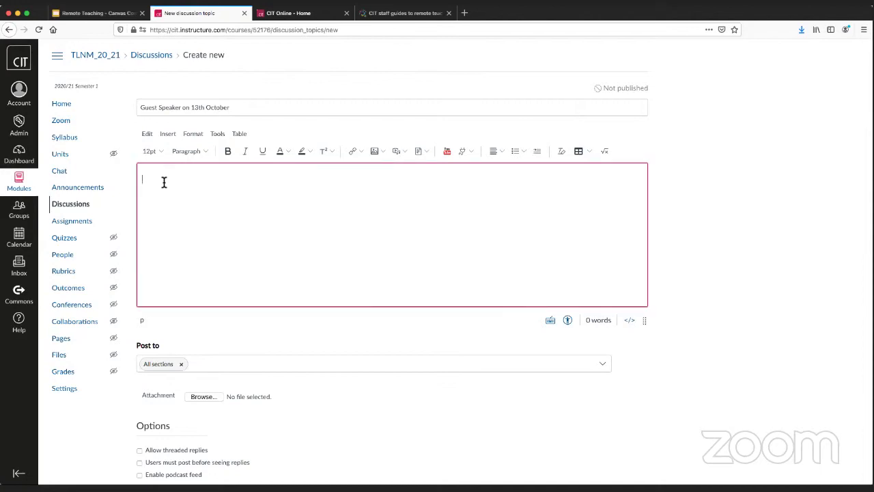
{"action": "type", "text": "This is a graded discussion....."}
Allow threaded replies in the new discussion and make it graded.
{"action": "scroll", "coordinate": [217, 288], "scroll_direction": "down", "scroll_amount": 1}
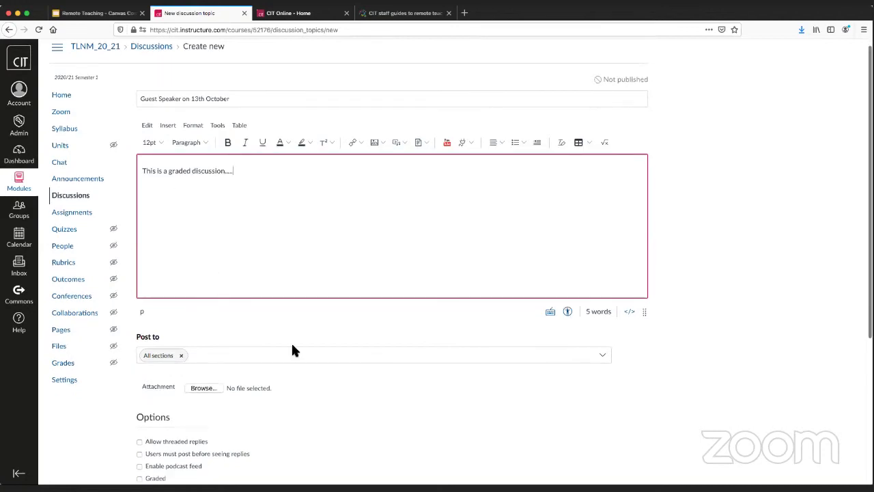
{"action": "scroll", "coordinate": [253, 355], "scroll_direction": "up", "scroll_amount": 1}
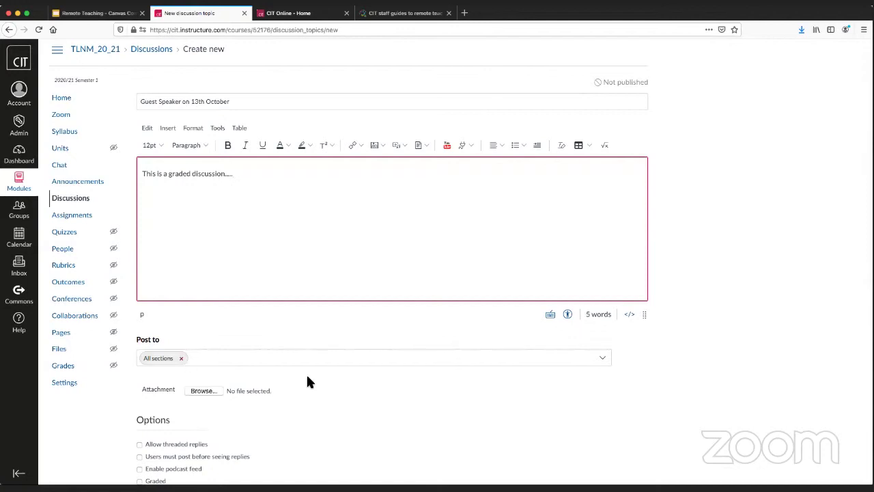
{"action": "scroll", "coordinate": [319, 373], "scroll_direction": "down", "scroll_amount": 3}
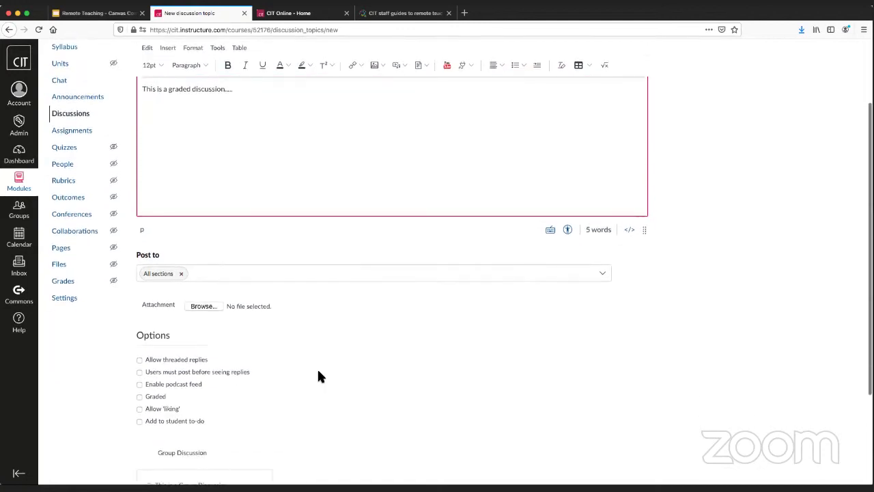
{"action": "scroll", "coordinate": [318, 374], "scroll_direction": "down", "scroll_amount": 4}
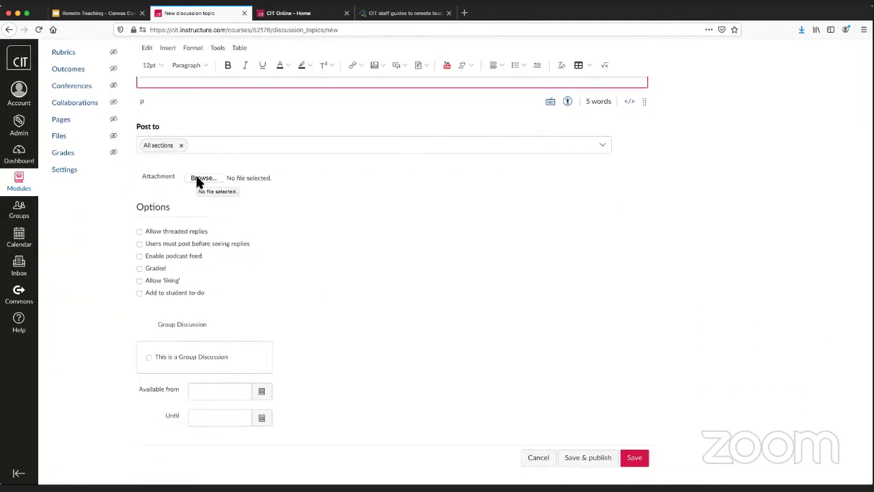
{"action": "scroll", "coordinate": [225, 196], "scroll_direction": "up", "scroll_amount": 1}
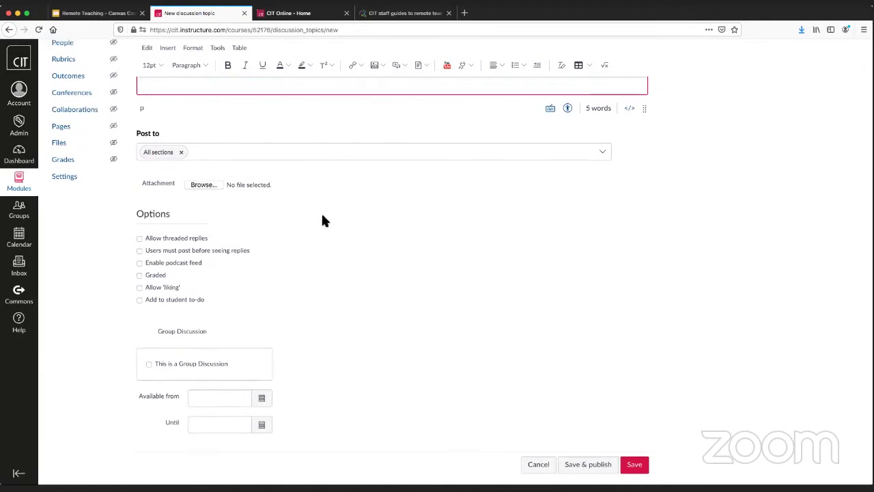
{"action": "scroll", "coordinate": [394, 226], "scroll_direction": "up", "scroll_amount": 4}
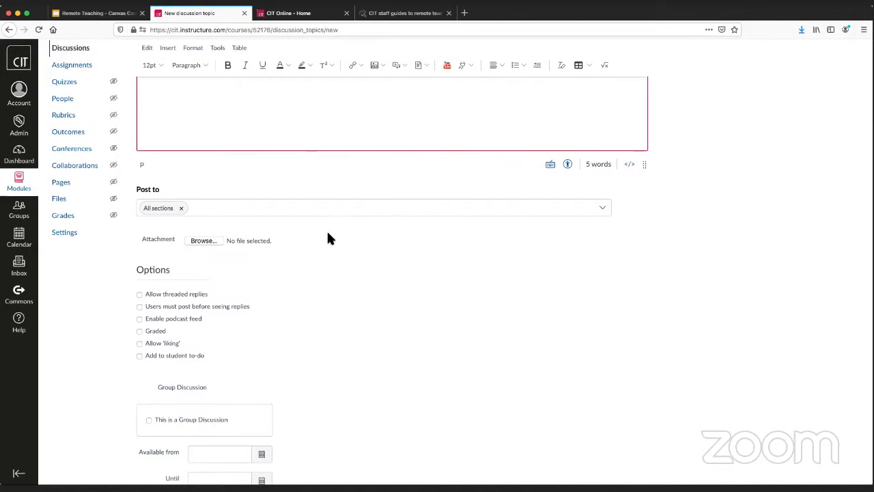
{"action": "scroll", "coordinate": [327, 232], "scroll_direction": "down", "scroll_amount": 4}
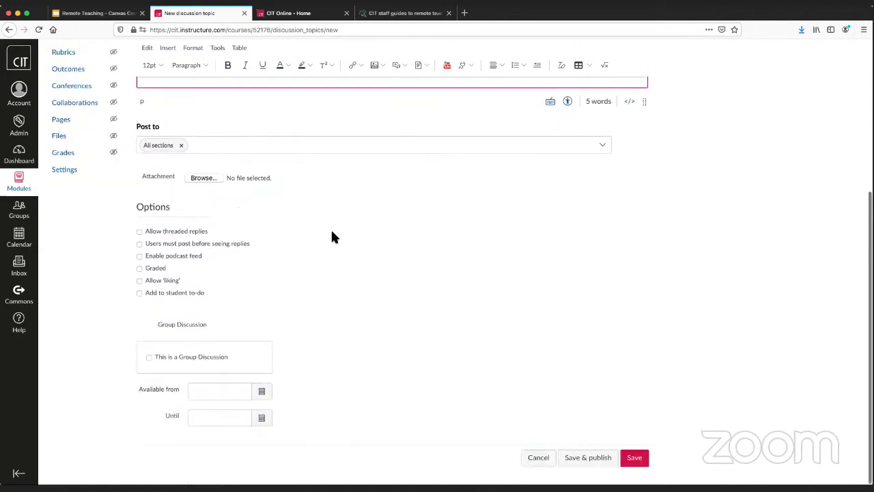
{"action": "left_click", "coordinate": [140, 233]}
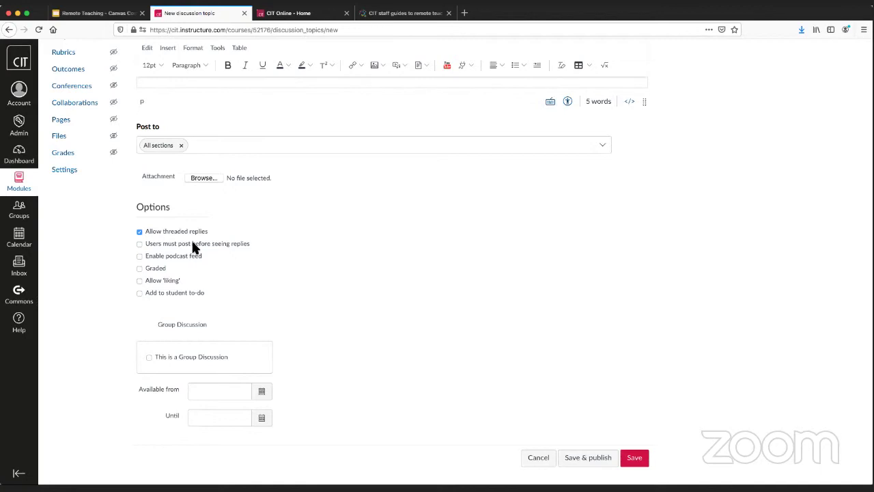
{"action": "left_click", "coordinate": [140, 269]}
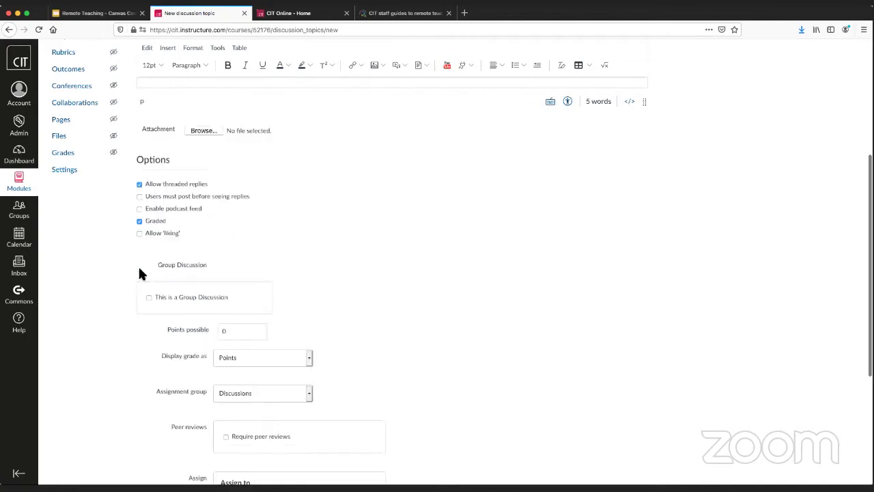
Set the discussion's points possible to 100 and check the assignment group choices, keeping Discussions.
{"action": "scroll", "coordinate": [367, 293], "scroll_direction": "down", "scroll_amount": 5}
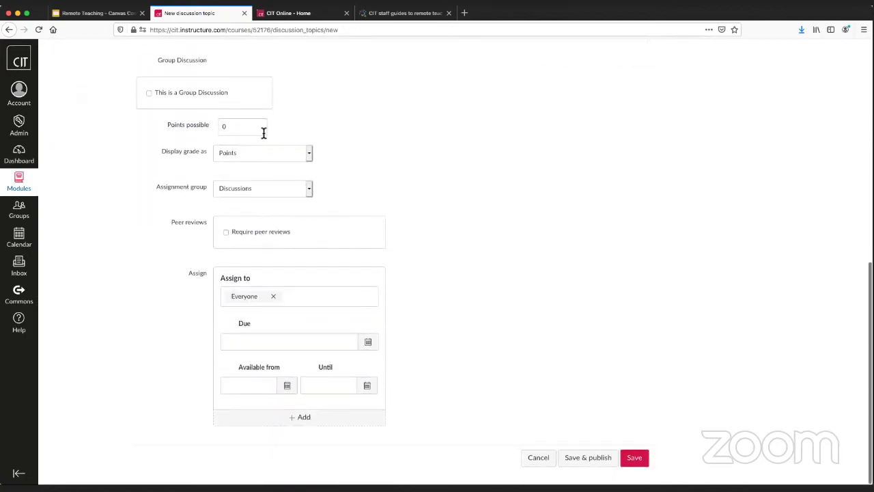
{"action": "left_click", "coordinate": [222, 128]}
{"action": "type", "text": "100"}
{"action": "left_click", "coordinate": [249, 197]}
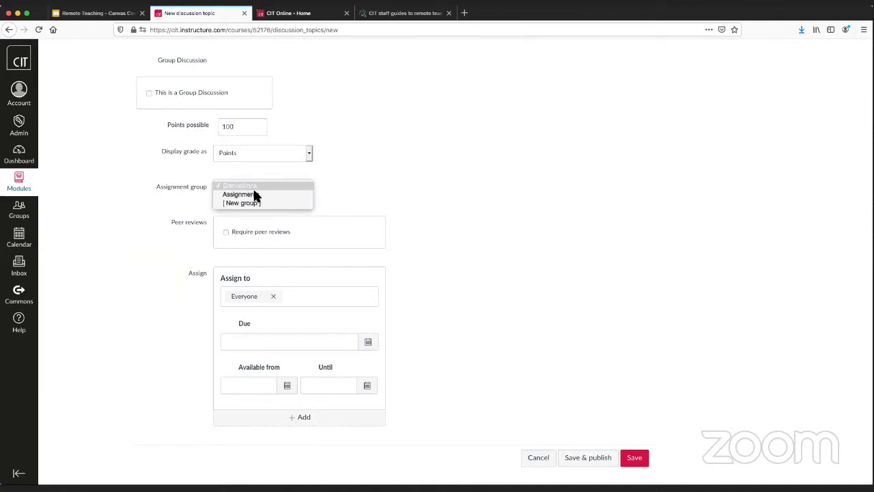
{"action": "left_click", "coordinate": [365, 192]}
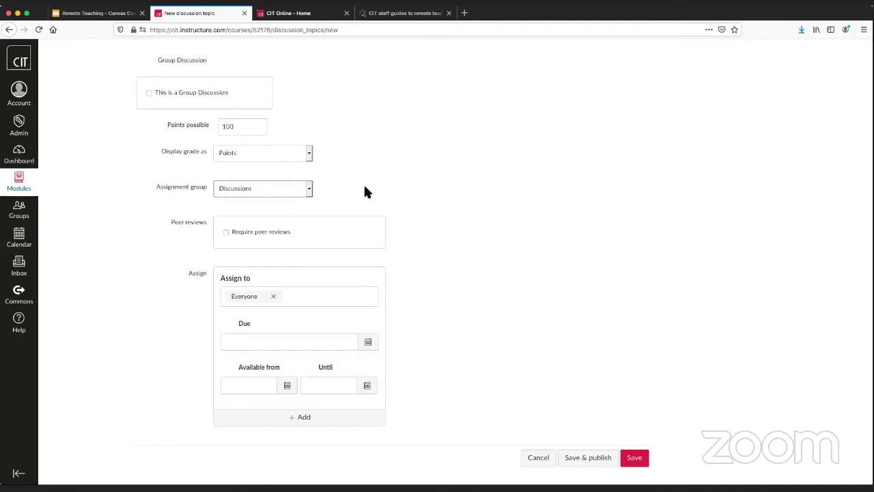
Try requiring peer reviews to see the manual and automatic assignment options, and turn the requirement off again.
{"action": "left_click", "coordinate": [227, 233]}
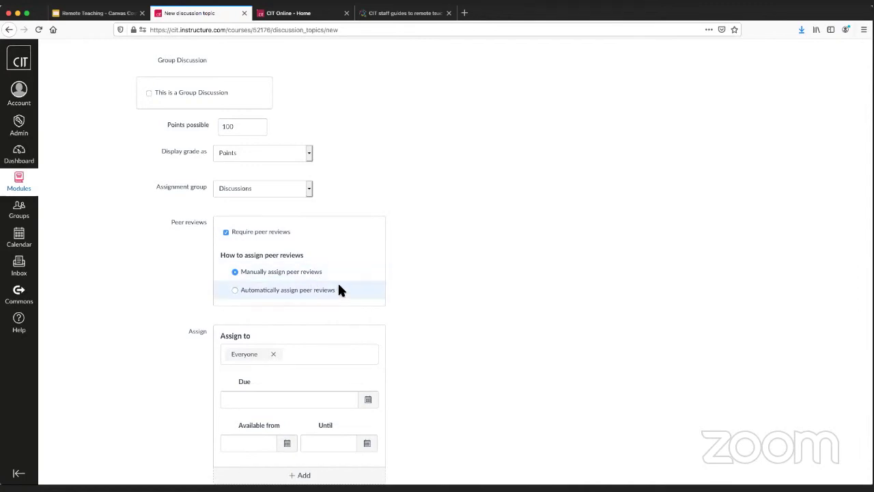
{"action": "left_click", "coordinate": [229, 236]}
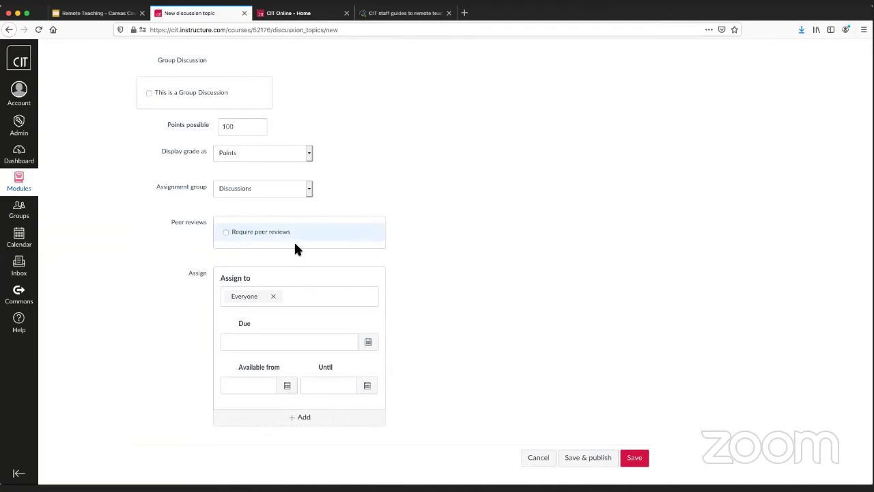
{"action": "scroll", "coordinate": [496, 253], "scroll_direction": "up", "scroll_amount": 1}
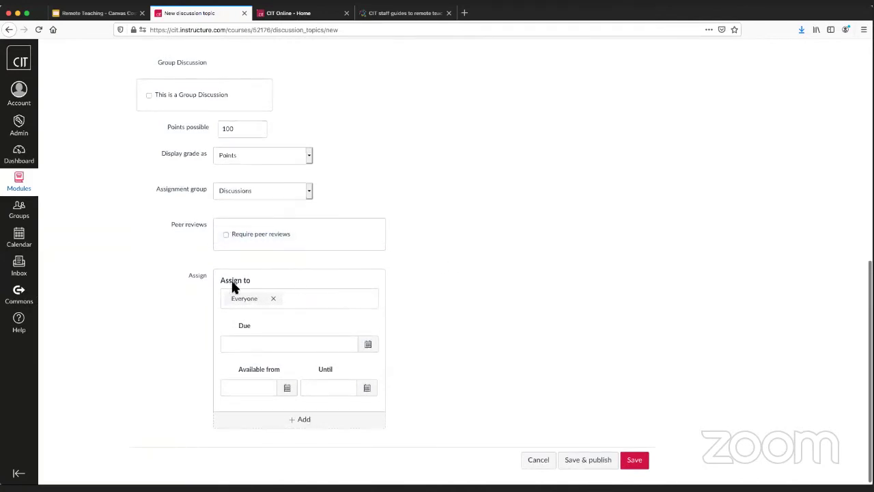
Set the graded discussion's due date to 30 September 2020 at 23:59, assigned to everyone.
{"action": "scroll", "coordinate": [274, 324], "scroll_direction": "down", "scroll_amount": 1}
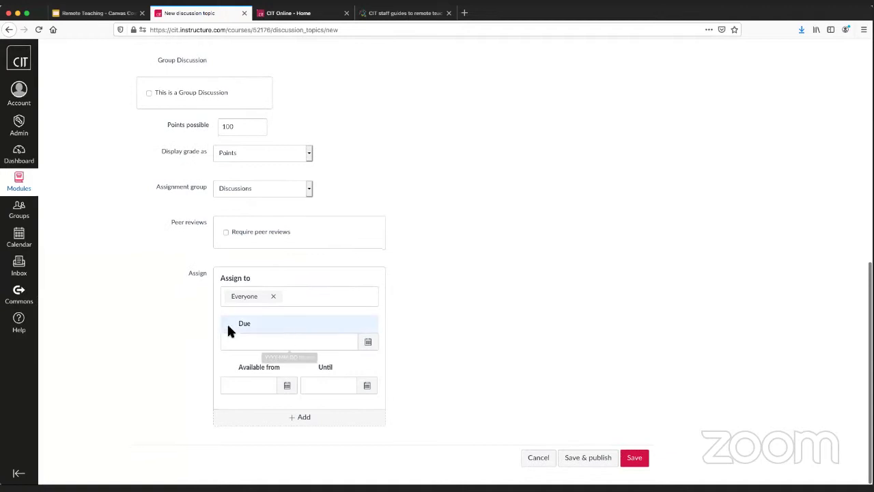
{"action": "left_click", "coordinate": [373, 344]}
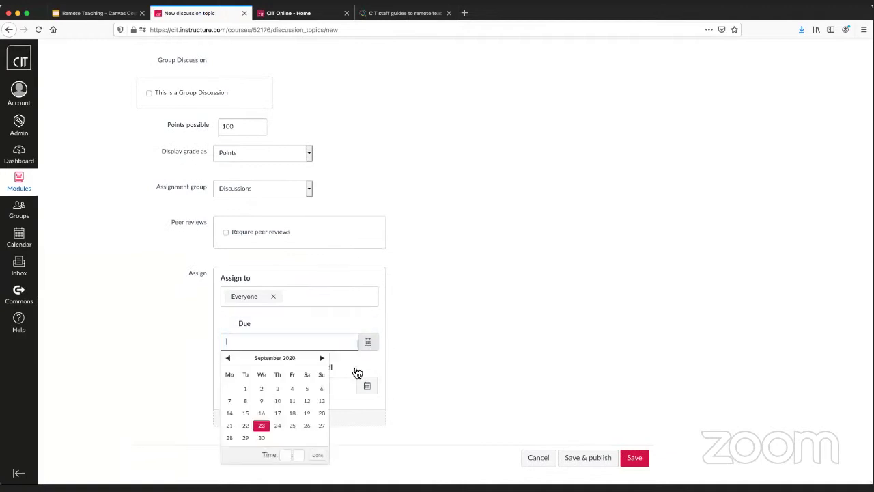
{"action": "left_click", "coordinate": [262, 438]}
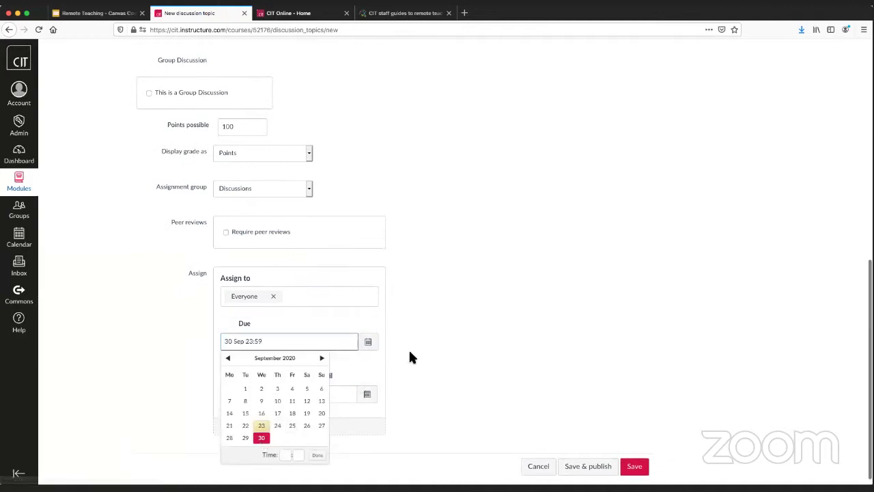
{"action": "left_click", "coordinate": [325, 455]}
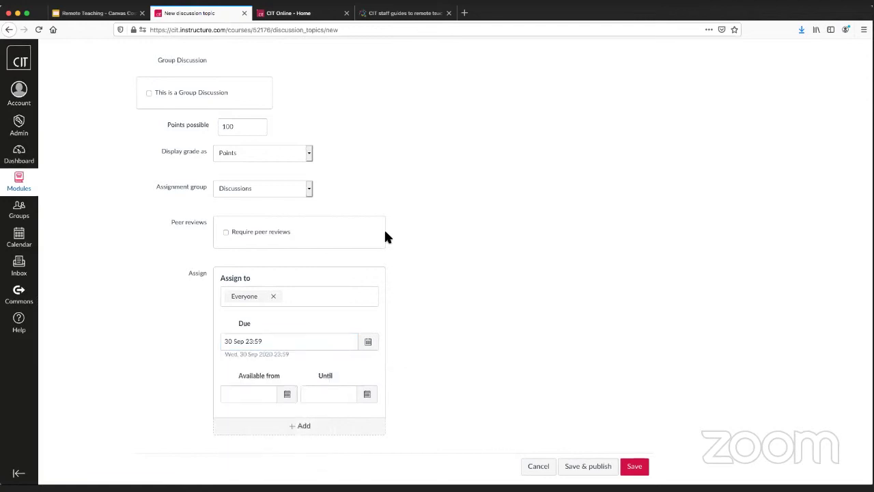
Look over the new discussion's settings once more, and save and publish it.
{"action": "scroll", "coordinate": [382, 239], "scroll_direction": "up", "scroll_amount": 10}
{"action": "scroll", "coordinate": [391, 273], "scroll_direction": "down", "scroll_amount": 10}
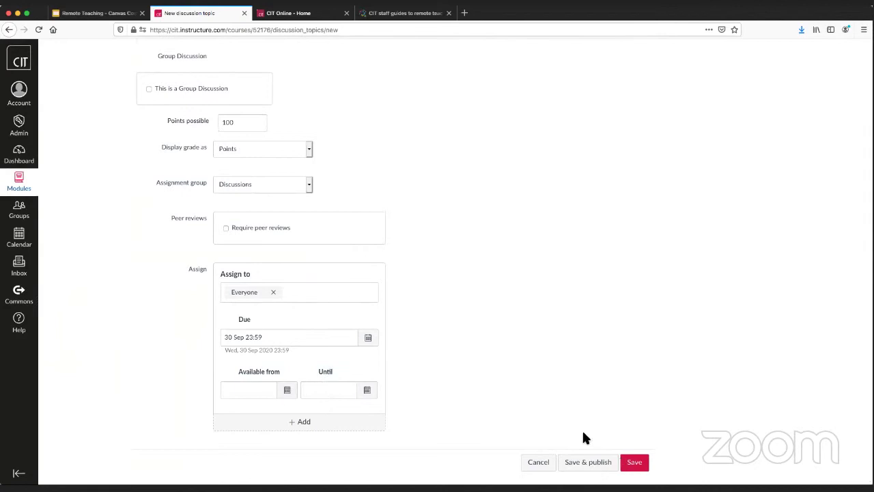
{"action": "left_click", "coordinate": [595, 470]}
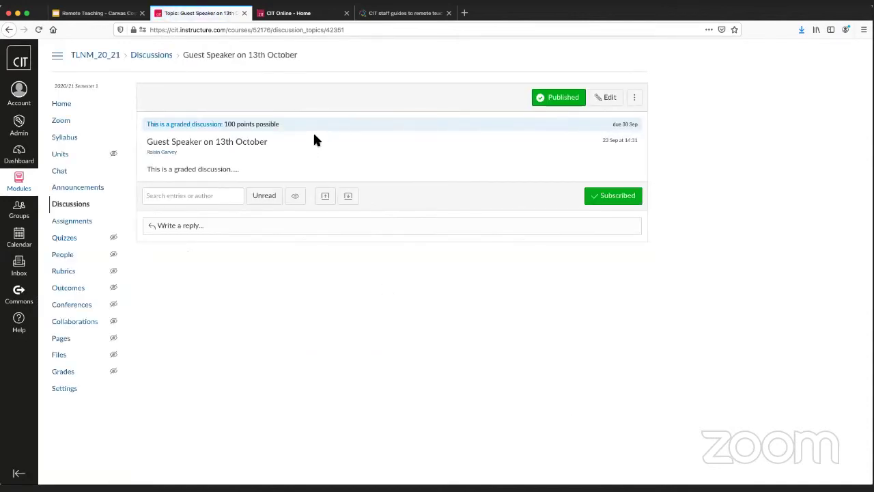
Check the graded-points line on the published topic, and pin "Guest Speaker on 13th October" in the module's discussion list.
{"action": "left_click_drag", "start_coordinate": [146, 124], "coordinate": [301, 128]}
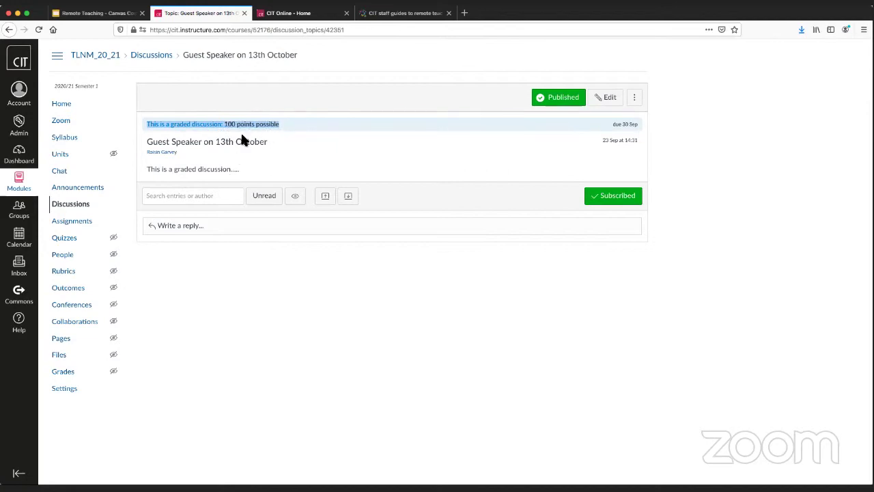
{"action": "left_click", "coordinate": [239, 171]}
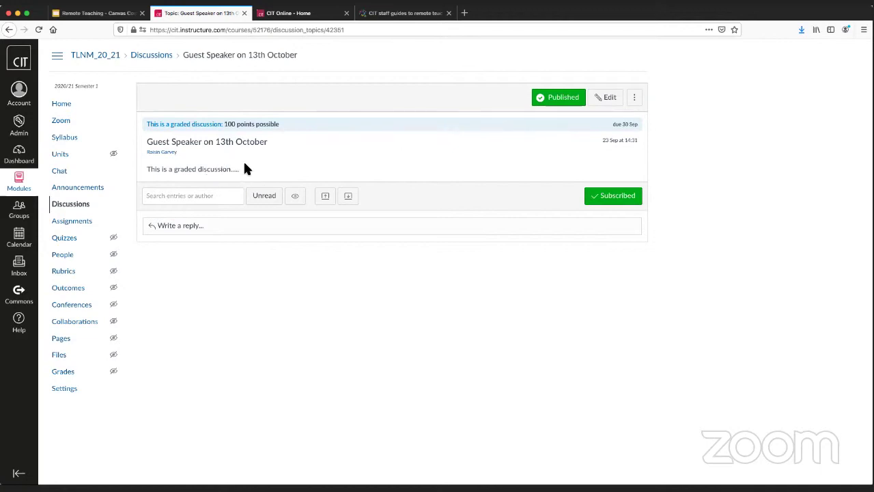
{"action": "left_click", "coordinate": [159, 60]}
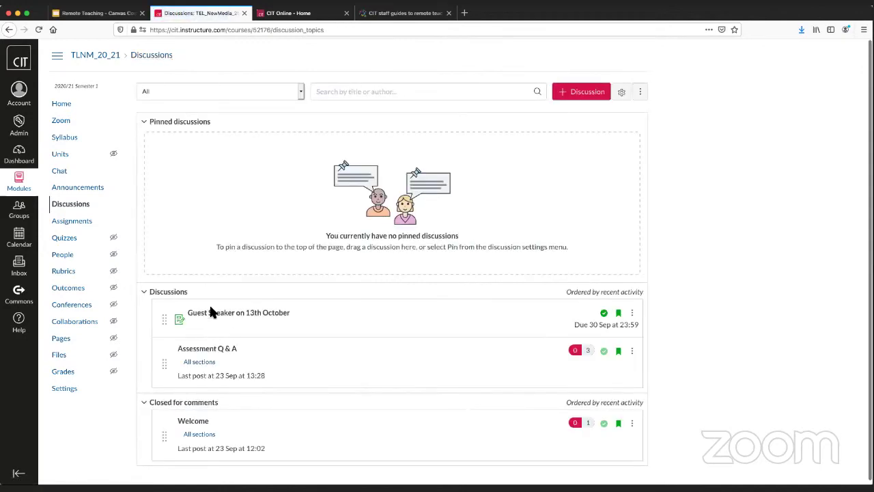
{"action": "left_click_drag", "start_coordinate": [164, 317], "coordinate": [162, 158]}
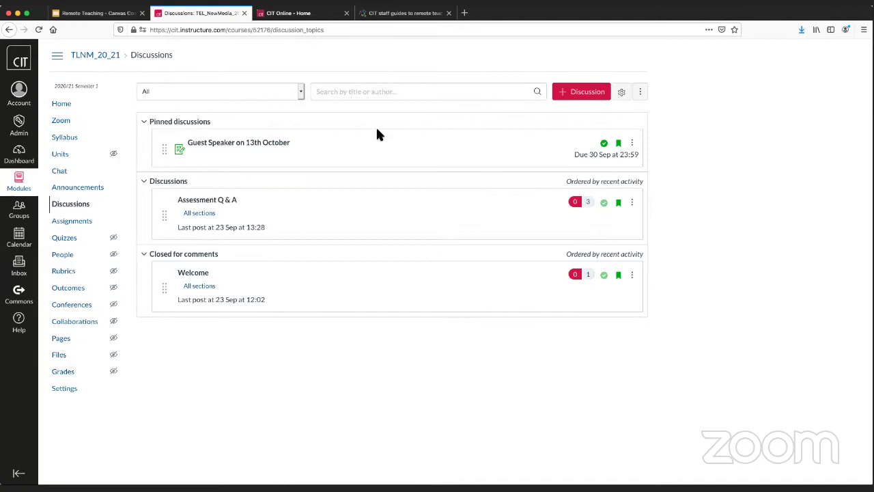
Examine the student options in the discussion settings, especially creating discussion topics, and close the settings without saving.
{"action": "left_click", "coordinate": [622, 94]}
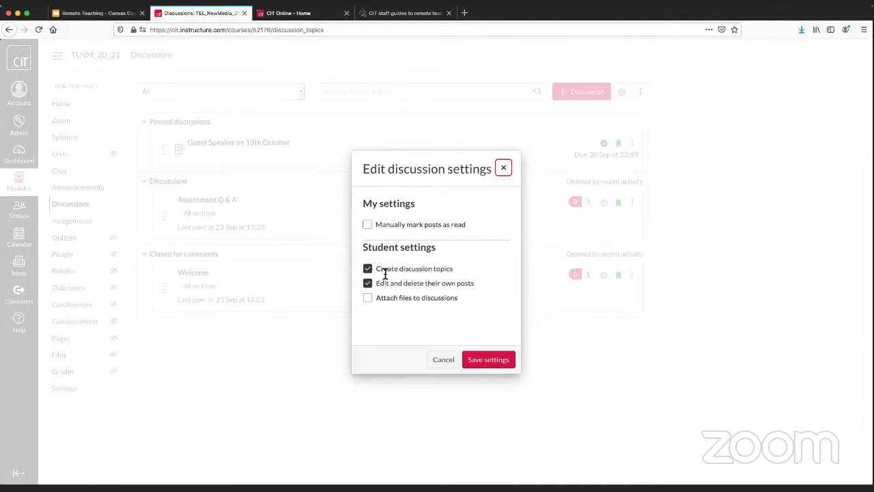
{"action": "triple_click", "coordinate": [430, 252]}
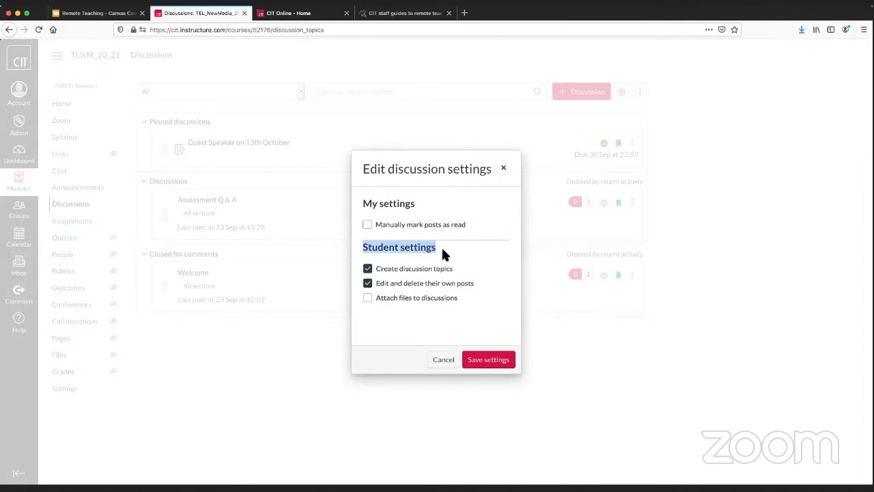
{"action": "left_click", "coordinate": [443, 251]}
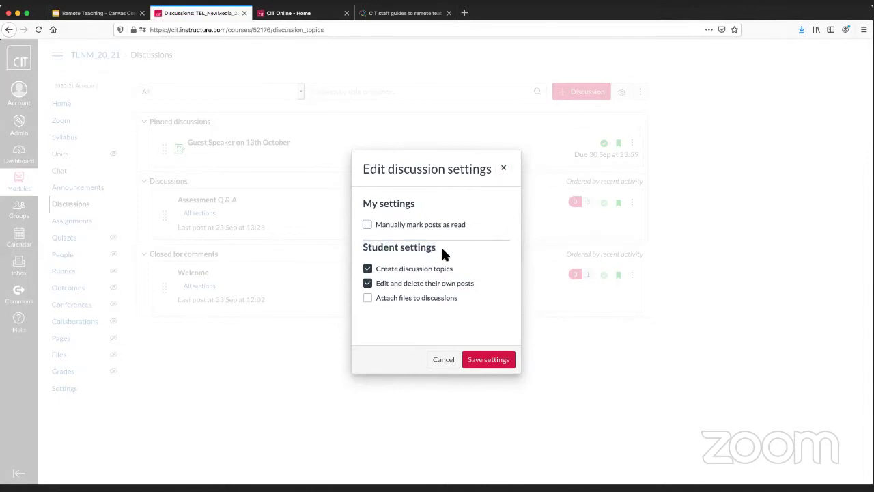
{"action": "left_click_drag", "start_coordinate": [376, 272], "coordinate": [455, 273]}
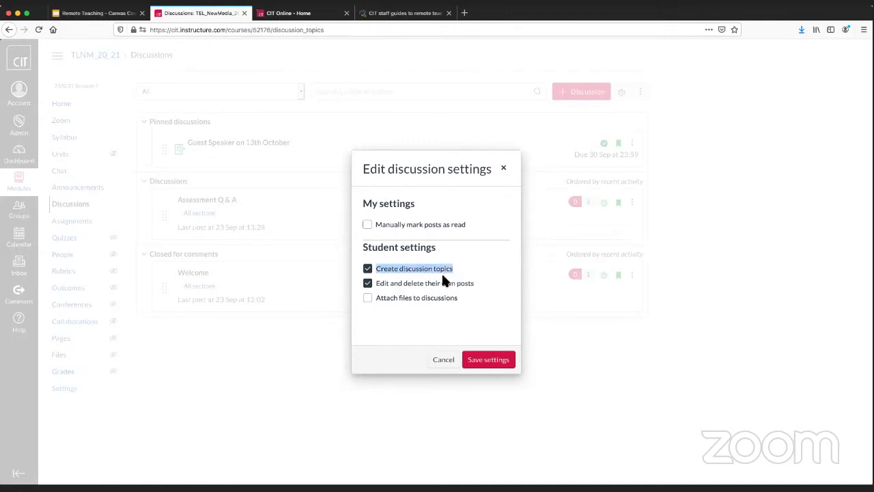
{"action": "left_click", "coordinate": [449, 360]}
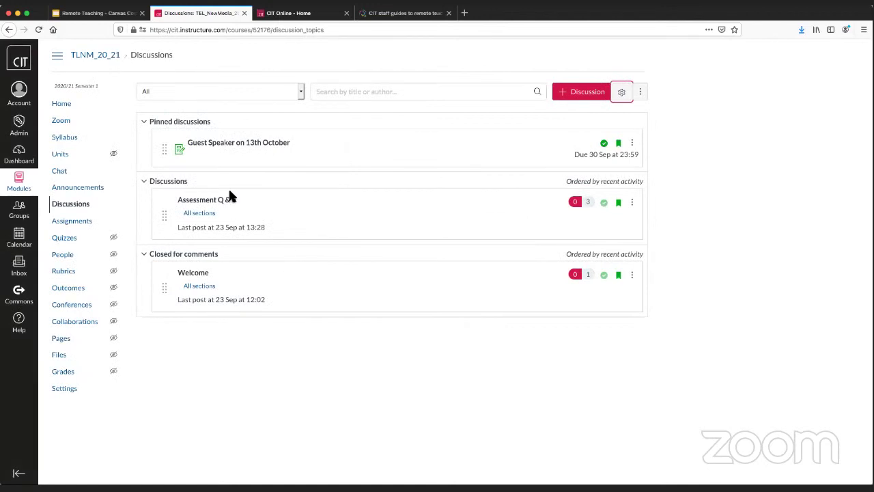
Turn off the students' option to create discussion topics in the discussion settings and save.
{"action": "left_click", "coordinate": [622, 92]}
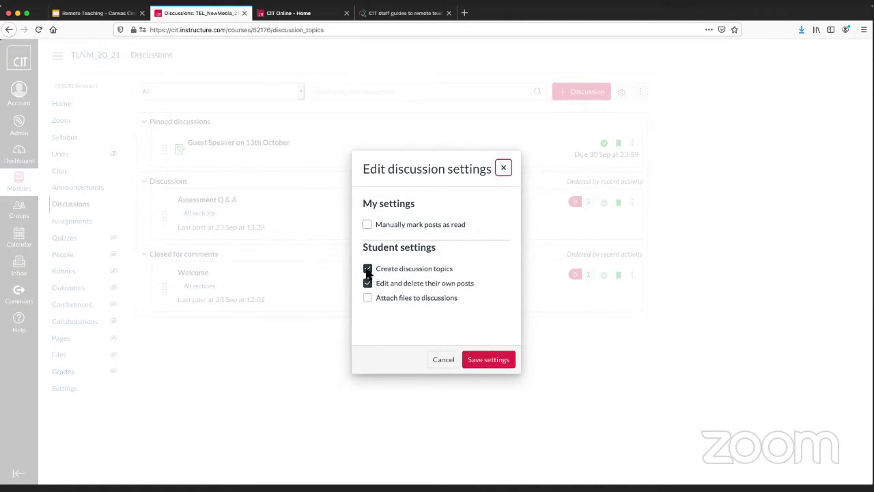
{"action": "left_click_drag", "start_coordinate": [373, 268], "coordinate": [453, 269]}
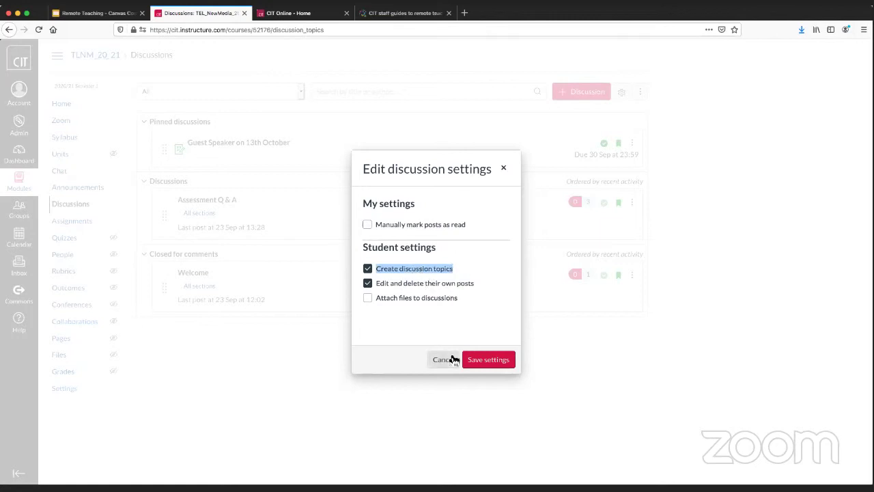
{"action": "left_click", "coordinate": [367, 269]}
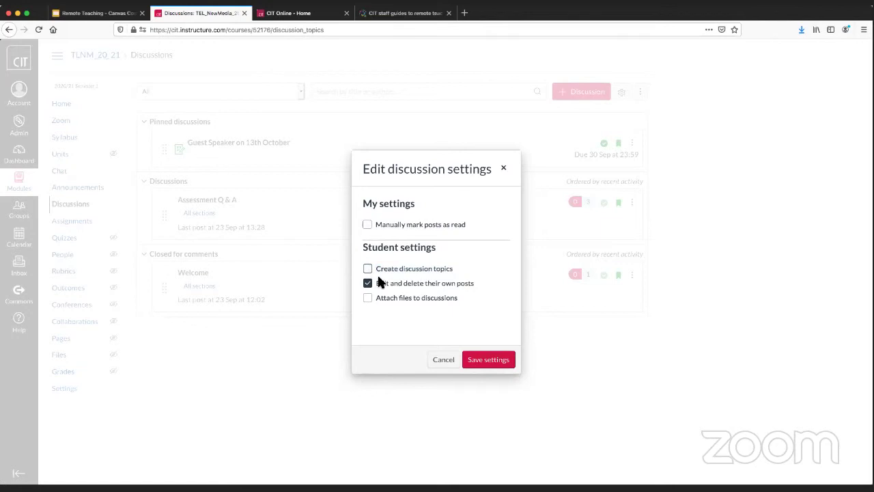
{"action": "left_click", "coordinate": [513, 369]}
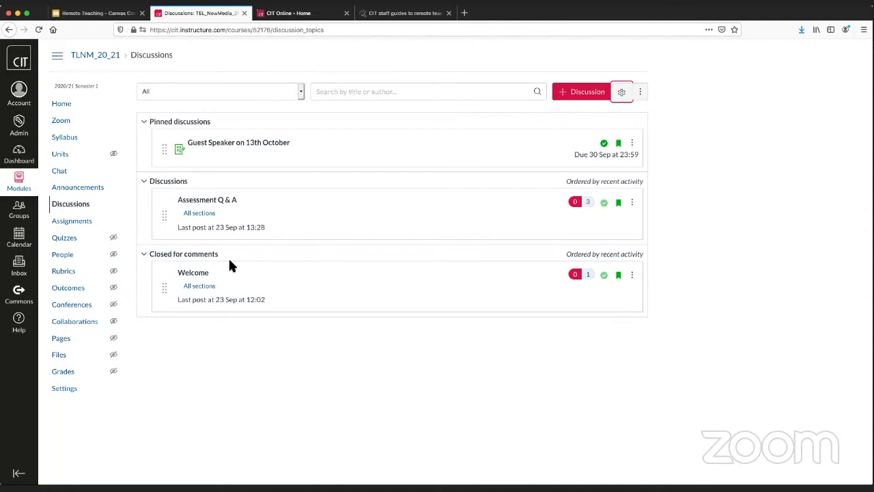
Go to the CIT staff guides to remote teaching site and open the "Canvas: Communication and Collaboration" article category.
{"action": "left_click", "coordinate": [298, 15]}
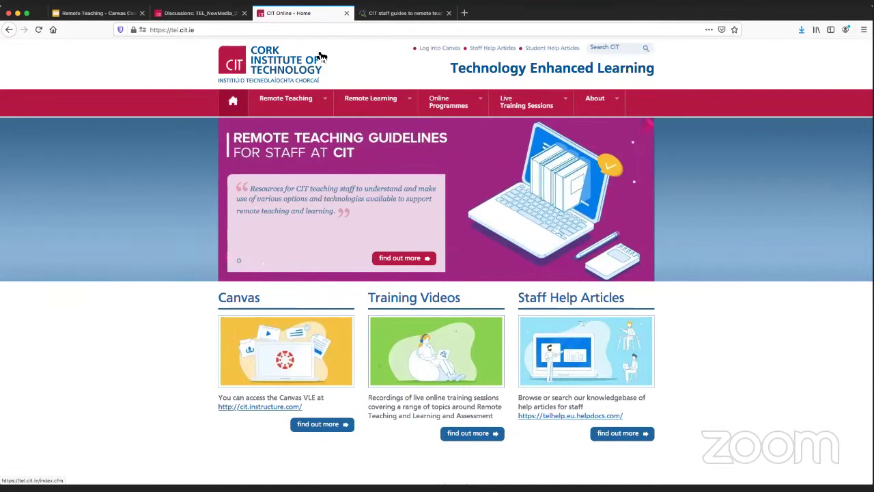
{"action": "left_click", "coordinate": [374, 14]}
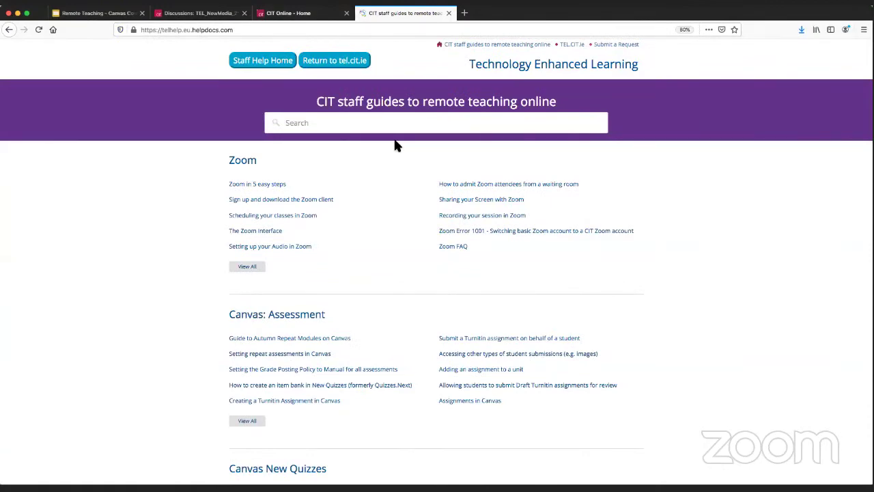
{"action": "scroll", "coordinate": [394, 145], "scroll_direction": "down", "scroll_amount": 10}
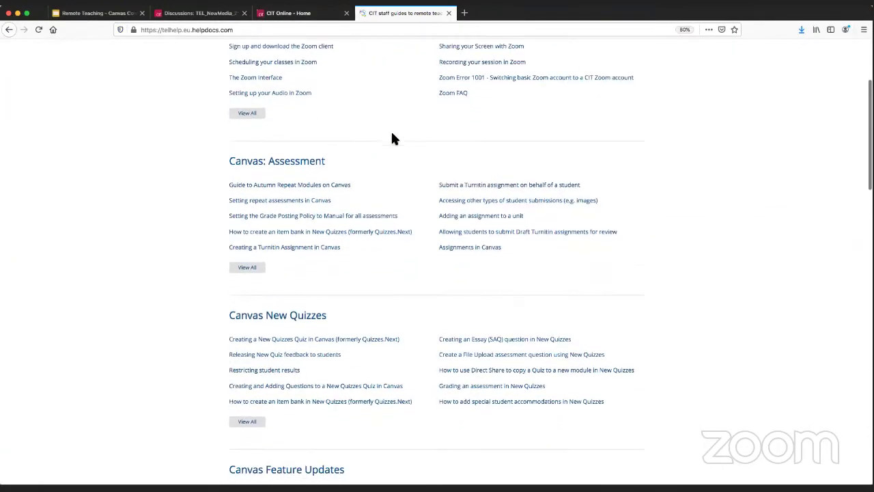
{"action": "scroll", "coordinate": [392, 139], "scroll_direction": "down", "scroll_amount": 5}
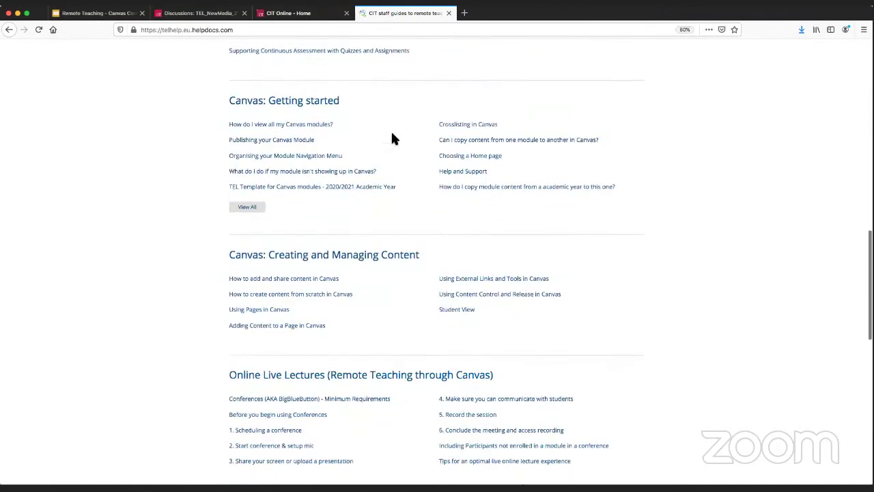
{"action": "scroll", "coordinate": [252, 319], "scroll_direction": "down", "scroll_amount": 5}
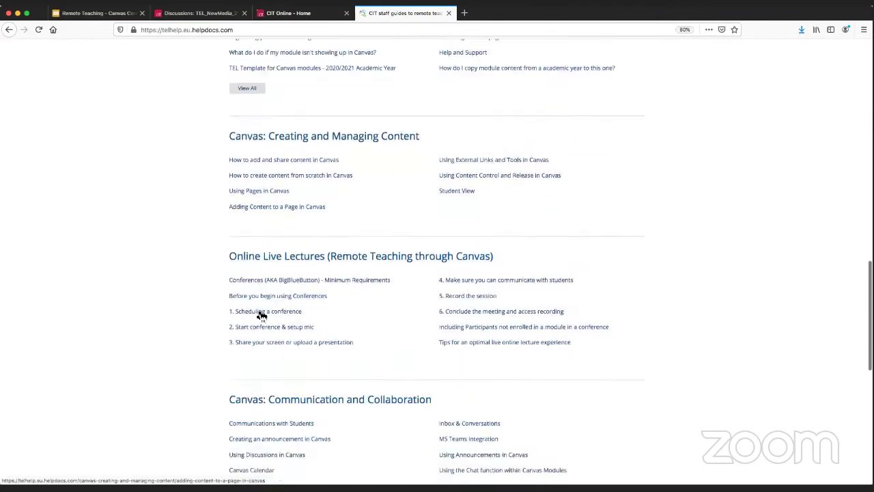
{"action": "left_click", "coordinate": [321, 358]}
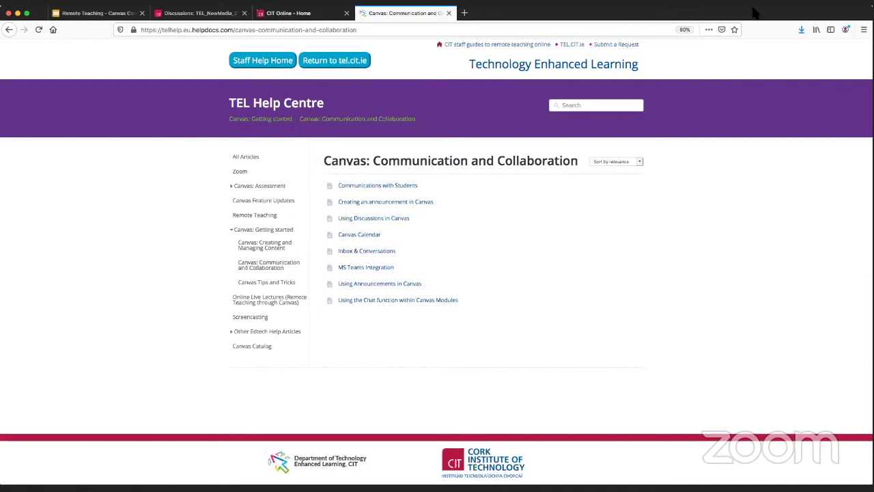
Open the Training Videos page under Live Training Sessions on the tel.cit.ie site and look through the session recordings.
{"action": "left_click", "coordinate": [284, 13]}
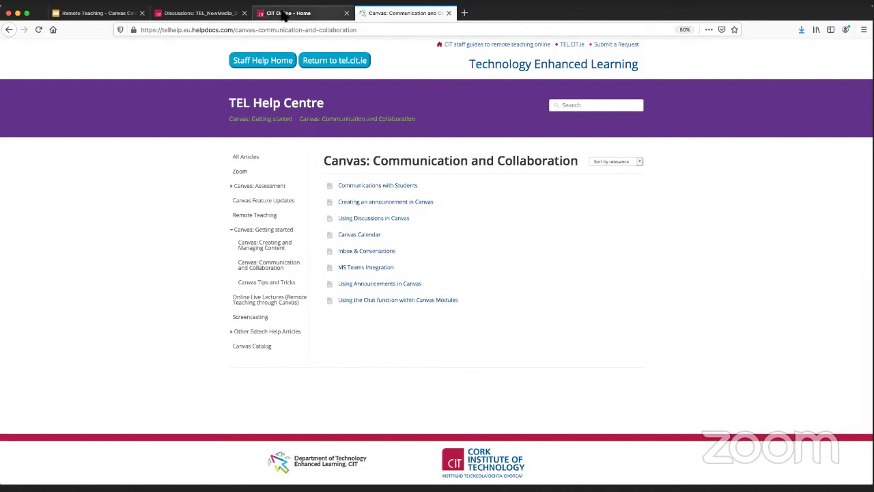
{"action": "left_click", "coordinate": [506, 106]}
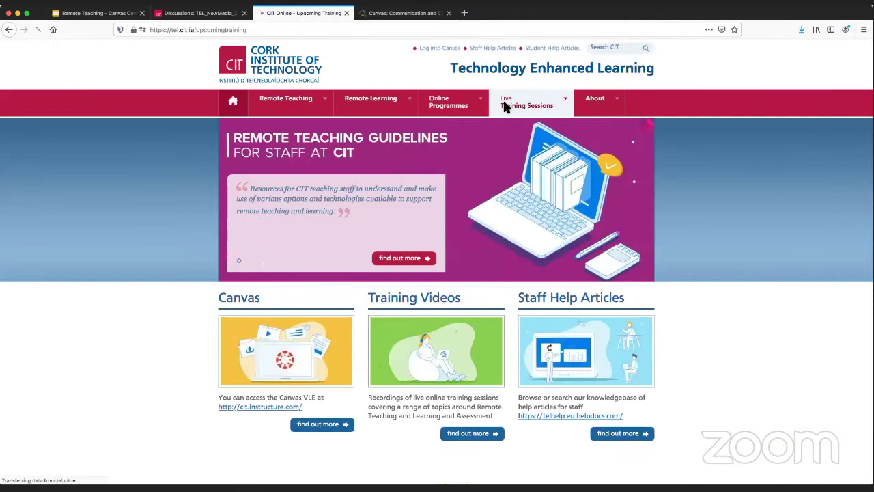
{"action": "left_click", "coordinate": [256, 275]}
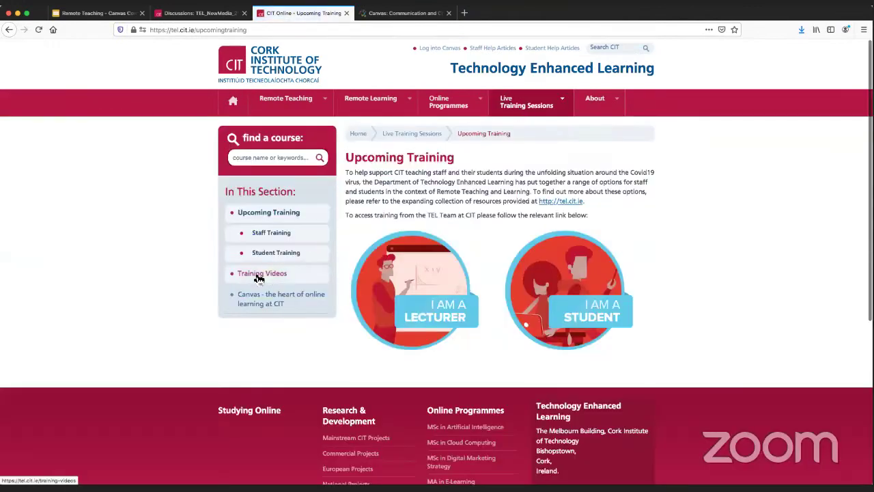
{"action": "scroll", "coordinate": [449, 288], "scroll_direction": "down", "scroll_amount": 10}
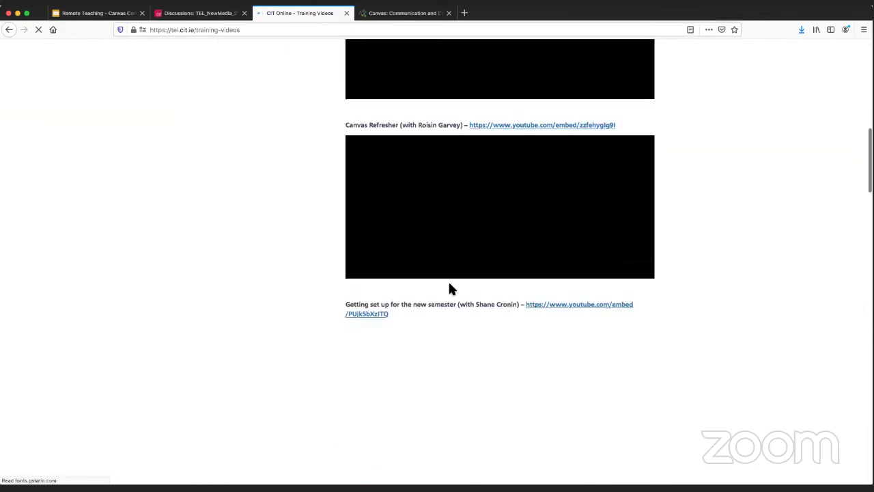
{"action": "scroll", "coordinate": [449, 289], "scroll_direction": "up", "scroll_amount": 3}
{"action": "scroll", "coordinate": [449, 289], "scroll_direction": "up", "scroll_amount": 5}
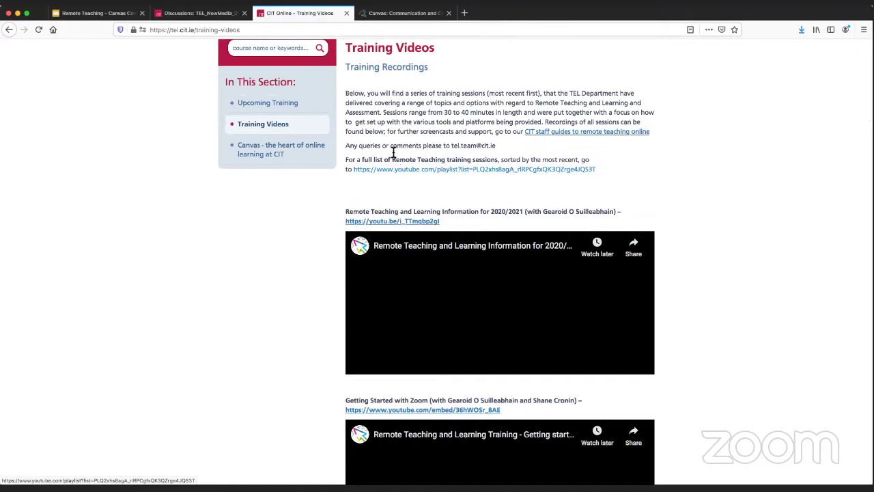
{"action": "scroll", "coordinate": [705, 77], "scroll_direction": "up", "scroll_amount": 1}
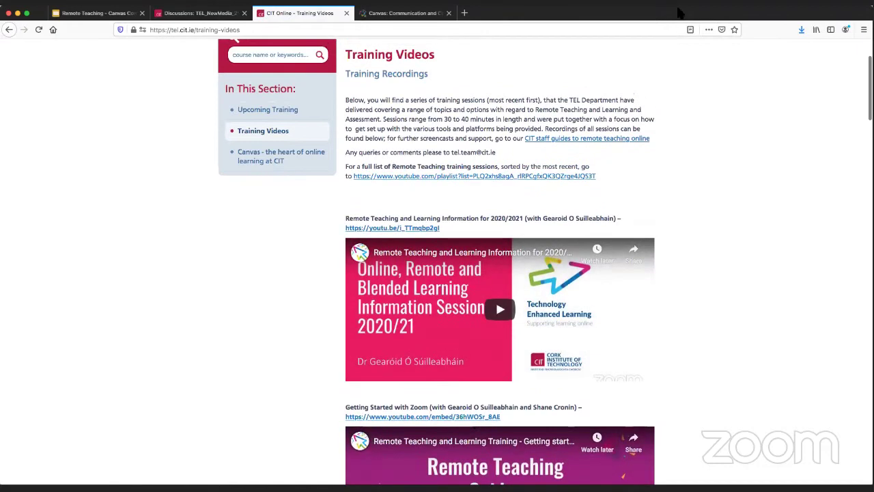